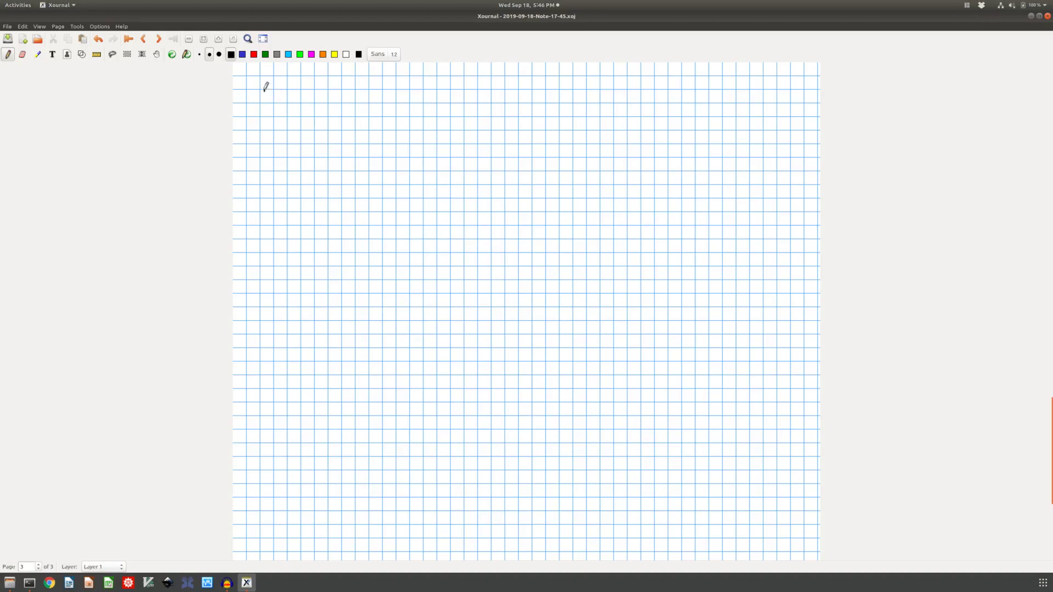
Step: Handwrite 'Lecture 7 –' at the top left of the grid page
{"action": "left_click_drag", "start_coordinate": [265, 91], "coordinate": [302, 111]}
{"action": "mouse_move", "coordinate": [297, 98]}
{"action": "left_mouse_down"}
{"action": "mouse_move", "coordinate": [363, 105]}
{"action": "mouse_move", "coordinate": [377, 94]}
{"action": "left_mouse_up"}
{"action": "mouse_move", "coordinate": [386, 94]}
{"action": "left_mouse_down"}
{"action": "mouse_move", "coordinate": [403, 89]}
{"action": "mouse_move", "coordinate": [439, 112]}
{"action": "mouse_move", "coordinate": [440, 98]}
{"action": "mouse_move", "coordinate": [478, 87]}
{"action": "left_mouse_up"}
{"action": "left_click", "coordinate": [431, 89]}
Step: Continue the title with 'Pipe Flow I – Example'
{"action": "mouse_move", "coordinate": [486, 76]}
{"action": "left_mouse_down"}
{"action": "mouse_move", "coordinate": [488, 98]}
{"action": "mouse_move", "coordinate": [493, 90]}
{"action": "left_mouse_up"}
{"action": "mouse_move", "coordinate": [500, 82]}
{"action": "left_mouse_down"}
{"action": "mouse_move", "coordinate": [541, 76]}
{"action": "mouse_move", "coordinate": [537, 99]}
{"action": "left_mouse_up"}
{"action": "mouse_move", "coordinate": [530, 98]}
{"action": "left_mouse_down"}
{"action": "mouse_move", "coordinate": [547, 98]}
{"action": "mouse_move", "coordinate": [548, 81]}
{"action": "mouse_move", "coordinate": [607, 97]}
{"action": "mouse_move", "coordinate": [608, 81]}
{"action": "left_mouse_up"}
{"action": "left_click_drag", "start_coordinate": [598, 88], "coordinate": [621, 97]}
{"action": "mouse_move", "coordinate": [621, 82]}
{"action": "left_mouse_down"}
{"action": "mouse_move", "coordinate": [612, 97]}
{"action": "mouse_move", "coordinate": [635, 97]}
{"action": "left_mouse_up"}
{"action": "mouse_move", "coordinate": [637, 97]}
{"action": "left_mouse_down"}
{"action": "mouse_move", "coordinate": [646, 83]}
{"action": "mouse_move", "coordinate": [654, 96]}
{"action": "left_mouse_up"}
{"action": "mouse_move", "coordinate": [659, 89]}
{"action": "left_mouse_down"}
{"action": "mouse_move", "coordinate": [659, 105]}
{"action": "mouse_move", "coordinate": [676, 96]}
{"action": "left_mouse_up"}
{"action": "left_click_drag", "start_coordinate": [678, 92], "coordinate": [686, 94]}
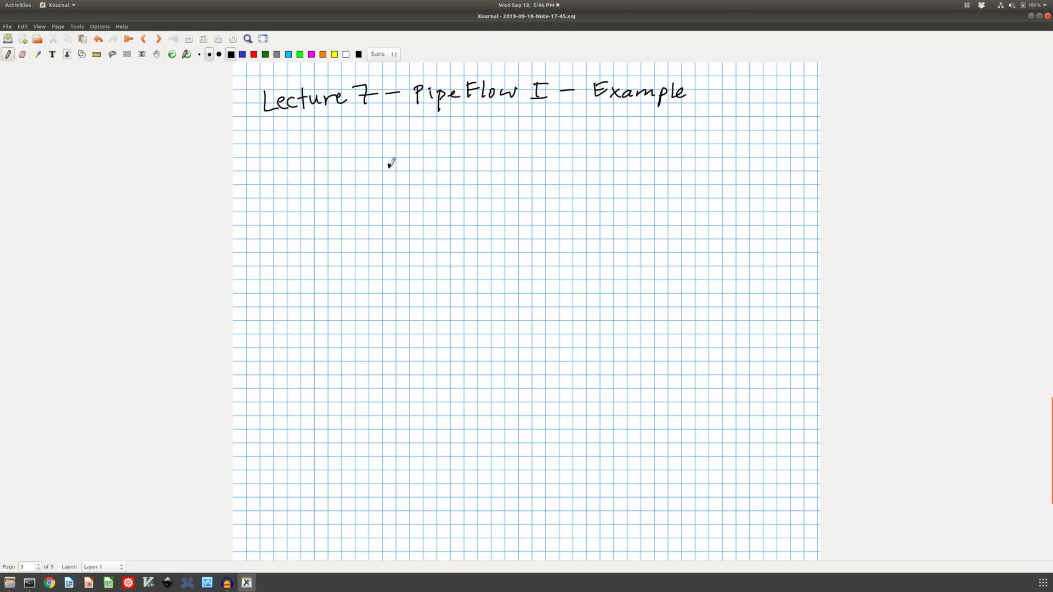
Step: Draw a pipe cylinder with an L length arrow below, 'u→' inside and a D arrow at right
{"action": "mouse_move", "coordinate": [389, 164]}
{"action": "left_mouse_down"}
{"action": "mouse_move", "coordinate": [391, 191]}
{"action": "mouse_move", "coordinate": [383, 185]}
{"action": "mouse_move", "coordinate": [391, 191]}
{"action": "mouse_move", "coordinate": [409, 160]}
{"action": "mouse_move", "coordinate": [492, 157]}
{"action": "left_mouse_up"}
{"action": "mouse_move", "coordinate": [384, 192]}
{"action": "left_mouse_down"}
{"action": "mouse_move", "coordinate": [502, 180]}
{"action": "mouse_move", "coordinate": [445, 219]}
{"action": "mouse_move", "coordinate": [454, 217]}
{"action": "left_mouse_up"}
{"action": "mouse_move", "coordinate": [461, 210]}
{"action": "left_mouse_down"}
{"action": "mouse_move", "coordinate": [500, 208]}
{"action": "mouse_move", "coordinate": [394, 209]}
{"action": "mouse_move", "coordinate": [404, 213]}
{"action": "left_mouse_up"}
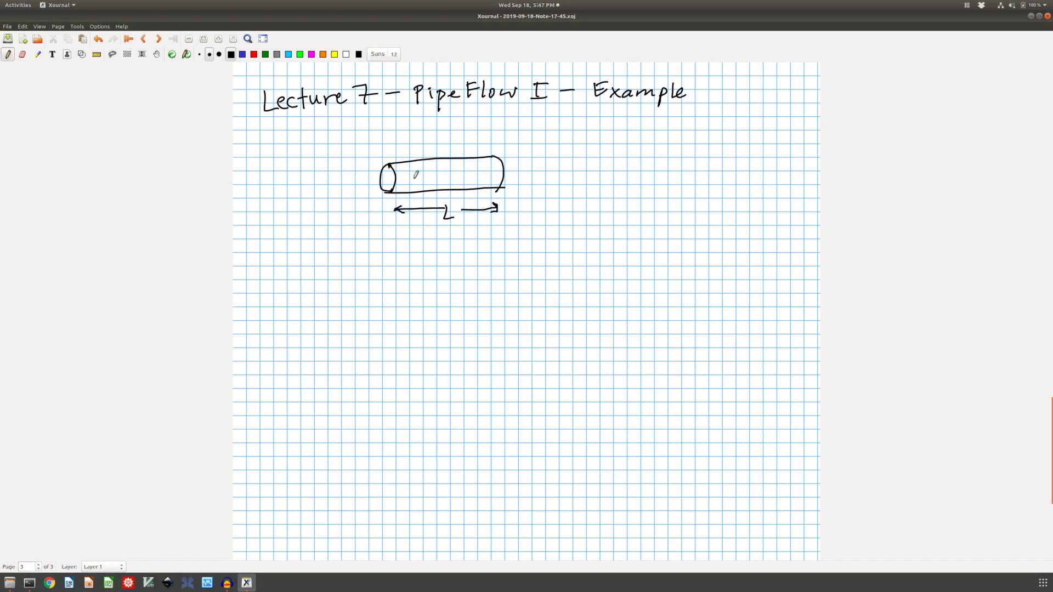
{"action": "mouse_move", "coordinate": [413, 172]}
{"action": "left_mouse_down"}
{"action": "mouse_move", "coordinate": [421, 182]}
{"action": "mouse_move", "coordinate": [447, 178]}
{"action": "left_mouse_up"}
{"action": "mouse_move", "coordinate": [519, 164]}
{"action": "left_mouse_down"}
{"action": "mouse_move", "coordinate": [518, 177]}
{"action": "mouse_move", "coordinate": [523, 155]}
{"action": "mouse_move", "coordinate": [528, 182]}
{"action": "left_mouse_up"}
Step: Write L = 20 m and D = 0.1 m to the right of the pipe
{"action": "mouse_move", "coordinate": [592, 156]}
{"action": "left_mouse_down"}
{"action": "mouse_move", "coordinate": [598, 166]}
{"action": "mouse_move", "coordinate": [645, 163]}
{"action": "left_mouse_up"}
{"action": "mouse_move", "coordinate": [592, 180]}
{"action": "left_mouse_down"}
{"action": "mouse_move", "coordinate": [594, 195]}
{"action": "mouse_move", "coordinate": [612, 185]}
{"action": "left_mouse_up"}
{"action": "left_click_drag", "start_coordinate": [604, 189], "coordinate": [653, 189]}
{"action": "left_click", "coordinate": [626, 191]}
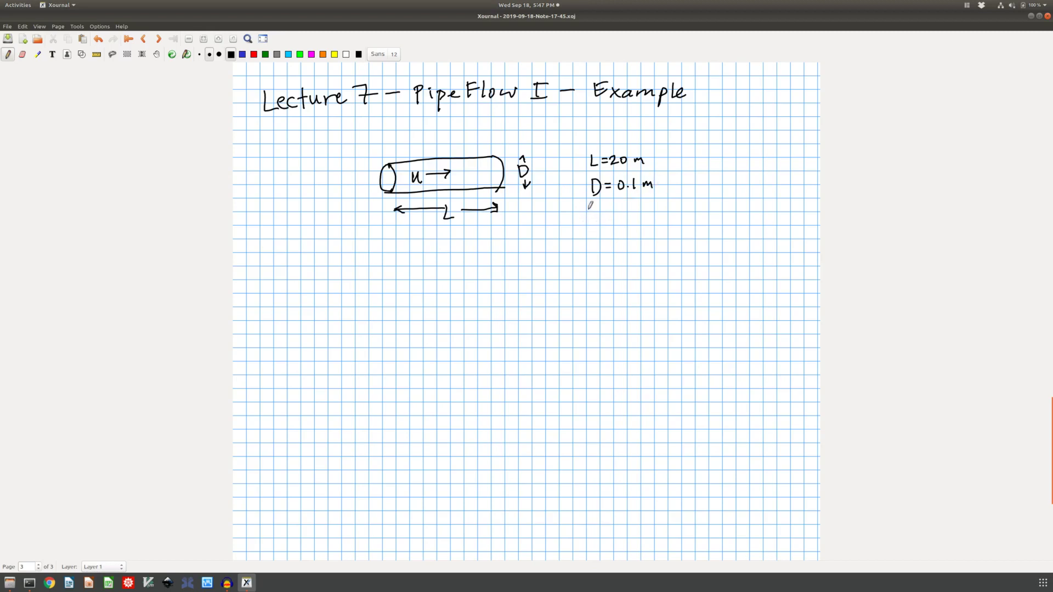
Step: Add Q = 8×10⁻³ m³/s and ρ = 10³ kg/m³ below them
{"action": "mouse_move", "coordinate": [600, 213]}
{"action": "left_mouse_down"}
{"action": "mouse_move", "coordinate": [606, 230]}
{"action": "mouse_move", "coordinate": [640, 211]}
{"action": "mouse_move", "coordinate": [649, 222]}
{"action": "left_mouse_up"}
{"action": "left_click_drag", "start_coordinate": [649, 216], "coordinate": [644, 222]}
{"action": "mouse_move", "coordinate": [653, 214]}
{"action": "left_mouse_down"}
{"action": "mouse_move", "coordinate": [653, 224]}
{"action": "mouse_move", "coordinate": [674, 208]}
{"action": "mouse_move", "coordinate": [695, 215]}
{"action": "left_mouse_up"}
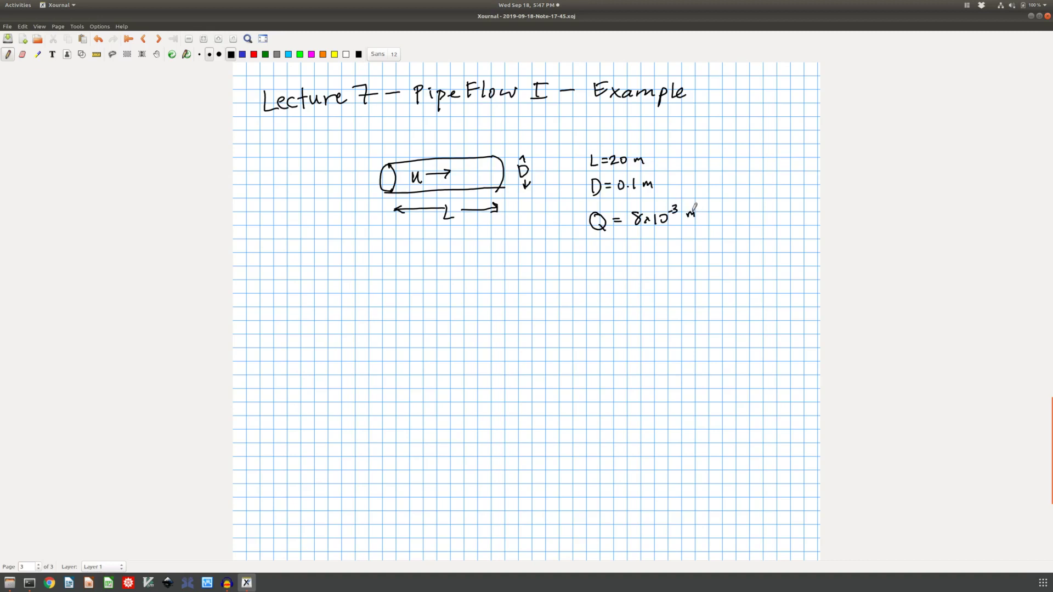
{"action": "left_click_drag", "start_coordinate": [697, 205], "coordinate": [696, 212]}
{"action": "mouse_move", "coordinate": [684, 220]}
{"action": "left_mouse_down"}
{"action": "mouse_move", "coordinate": [698, 219]}
{"action": "mouse_move", "coordinate": [684, 231]}
{"action": "left_mouse_up"}
{"action": "mouse_move", "coordinate": [599, 257]}
{"action": "left_mouse_down"}
{"action": "mouse_move", "coordinate": [598, 269]}
{"action": "mouse_move", "coordinate": [619, 250]}
{"action": "left_mouse_up"}
{"action": "left_click_drag", "start_coordinate": [611, 255], "coordinate": [634, 259]}
{"action": "left_click_drag", "start_coordinate": [647, 250], "coordinate": [697, 261]}
{"action": "left_click_drag", "start_coordinate": [699, 247], "coordinate": [700, 254]}
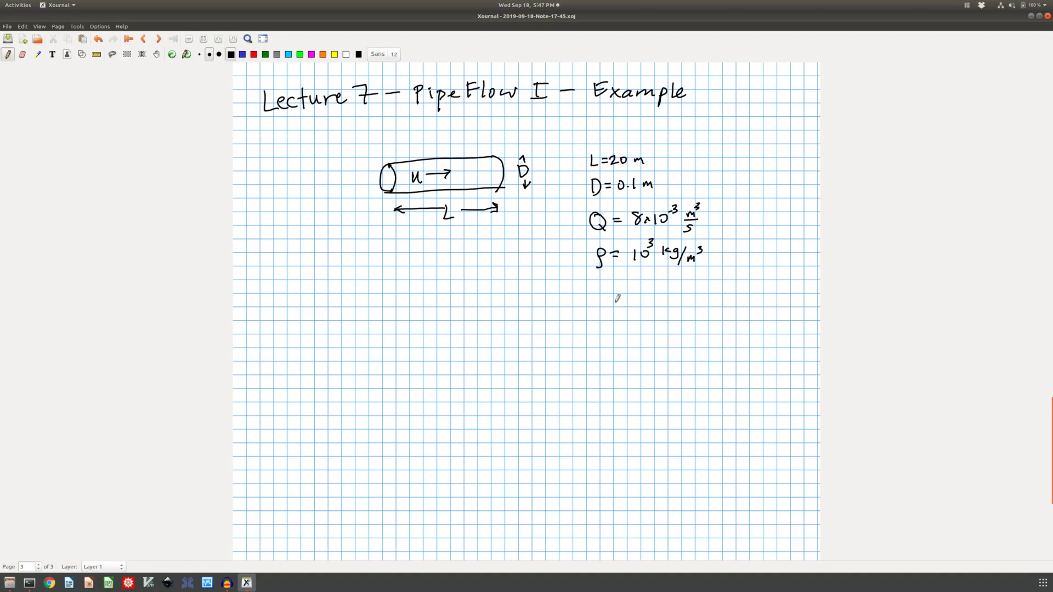
Step: Write ν = 10⁻⁶ m²/s, briefly switching to the eraser and back to the pen
{"action": "mouse_move", "coordinate": [602, 281]}
{"action": "left_mouse_down"}
{"action": "mouse_move", "coordinate": [597, 296]}
{"action": "mouse_move", "coordinate": [622, 282]}
{"action": "left_mouse_up"}
{"action": "left_click_drag", "start_coordinate": [615, 286], "coordinate": [623, 286]}
{"action": "key", "text": "ctrl+shift+e"}
{"action": "key", "text": "ctrl+shift+p"}
{"action": "left_click_drag", "start_coordinate": [593, 285], "coordinate": [617, 284]}
{"action": "left_click_drag", "start_coordinate": [609, 291], "coordinate": [617, 290]}
{"action": "mouse_move", "coordinate": [627, 282]}
{"action": "left_mouse_down"}
{"action": "mouse_move", "coordinate": [627, 293]}
{"action": "mouse_move", "coordinate": [644, 278]}
{"action": "left_mouse_up"}
{"action": "left_click_drag", "start_coordinate": [652, 271], "coordinate": [671, 282]}
{"action": "left_click_drag", "start_coordinate": [674, 277], "coordinate": [677, 293]}
Step: Extend the ν line with = 10⁻³ Pa·s/ρ and an arrow labelling it μ
{"action": "left_click_drag", "start_coordinate": [697, 283], "coordinate": [706, 282]}
{"action": "left_click_drag", "start_coordinate": [698, 288], "coordinate": [721, 278]}
{"action": "mouse_move", "coordinate": [728, 270]}
{"action": "left_mouse_down"}
{"action": "mouse_move", "coordinate": [773, 277]}
{"action": "mouse_move", "coordinate": [743, 295]}
{"action": "left_mouse_up"}
{"action": "left_click", "coordinate": [768, 273]}
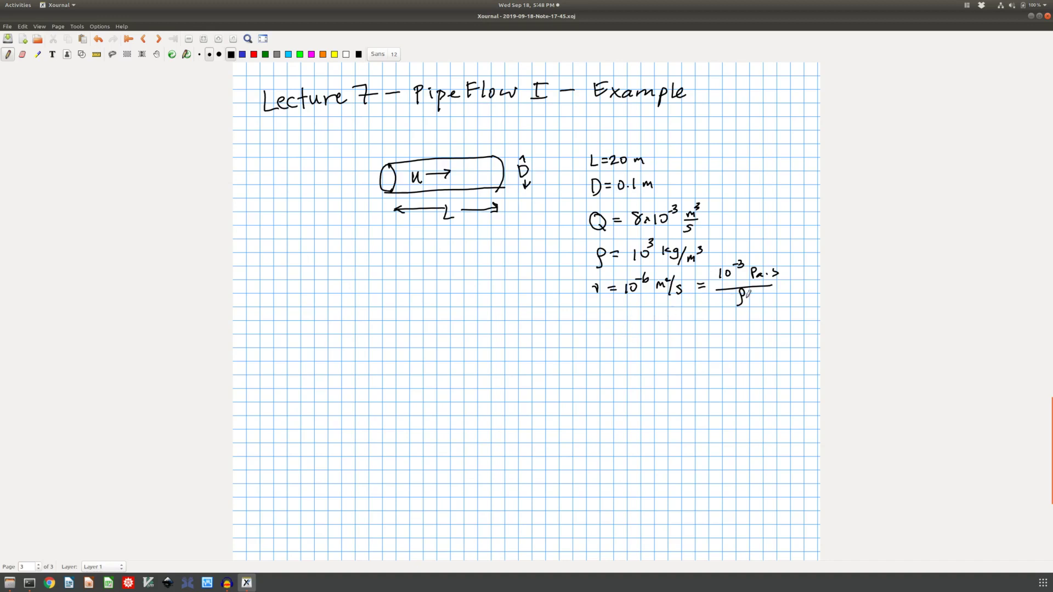
{"action": "mouse_move", "coordinate": [762, 253]}
{"action": "left_mouse_down"}
{"action": "mouse_move", "coordinate": [752, 248]}
{"action": "mouse_move", "coordinate": [767, 232]}
{"action": "left_mouse_up"}
Step: Write the heading '(i) Calculate Re' and underline it
{"action": "mouse_move", "coordinate": [297, 301]}
{"action": "left_mouse_down"}
{"action": "mouse_move", "coordinate": [307, 310]}
{"action": "mouse_move", "coordinate": [285, 313]}
{"action": "mouse_move", "coordinate": [346, 305]}
{"action": "left_mouse_up"}
{"action": "left_click", "coordinate": [298, 298]}
{"action": "left_click_drag", "start_coordinate": [352, 299], "coordinate": [380, 299]}
{"action": "mouse_move", "coordinate": [386, 285]}
{"action": "left_mouse_down"}
{"action": "mouse_move", "coordinate": [387, 301]}
{"action": "mouse_move", "coordinate": [400, 297]}
{"action": "left_mouse_up"}
{"action": "left_click_drag", "start_coordinate": [286, 334], "coordinate": [405, 309]}
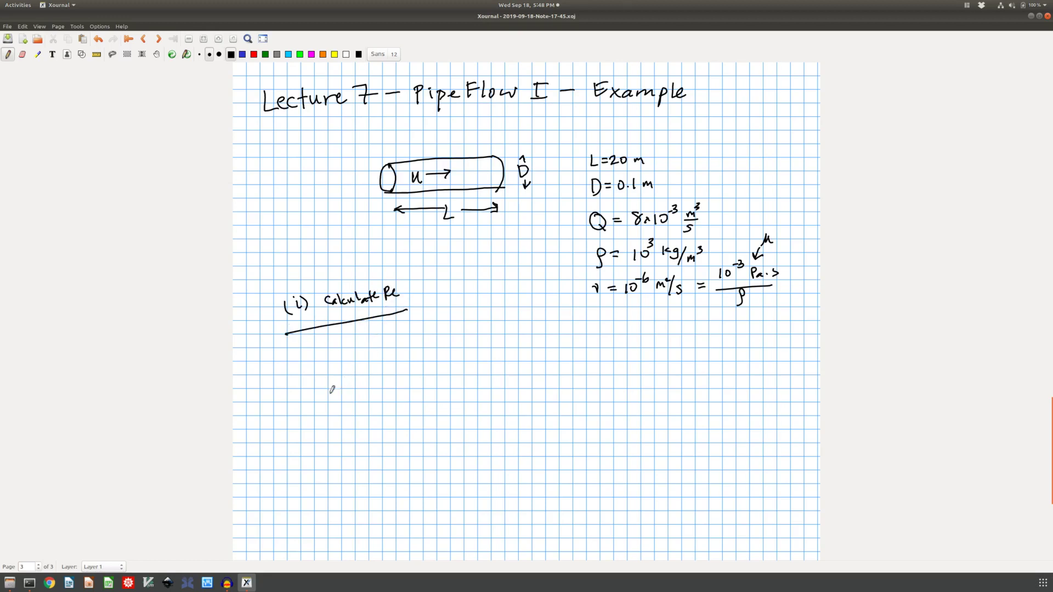
Step: Write Re = ρuD/μ = uD/ν below, with an arrow pointing down at uD
{"action": "mouse_move", "coordinate": [324, 356]}
{"action": "left_mouse_down"}
{"action": "mouse_move", "coordinate": [341, 373]}
{"action": "mouse_move", "coordinate": [355, 360]}
{"action": "left_mouse_up"}
{"action": "left_click_drag", "start_coordinate": [343, 366], "coordinate": [418, 347]}
{"action": "mouse_move", "coordinate": [395, 355]}
{"action": "left_mouse_down"}
{"action": "mouse_move", "coordinate": [393, 376]}
{"action": "mouse_move", "coordinate": [402, 357]}
{"action": "mouse_move", "coordinate": [409, 366]}
{"action": "left_mouse_up"}
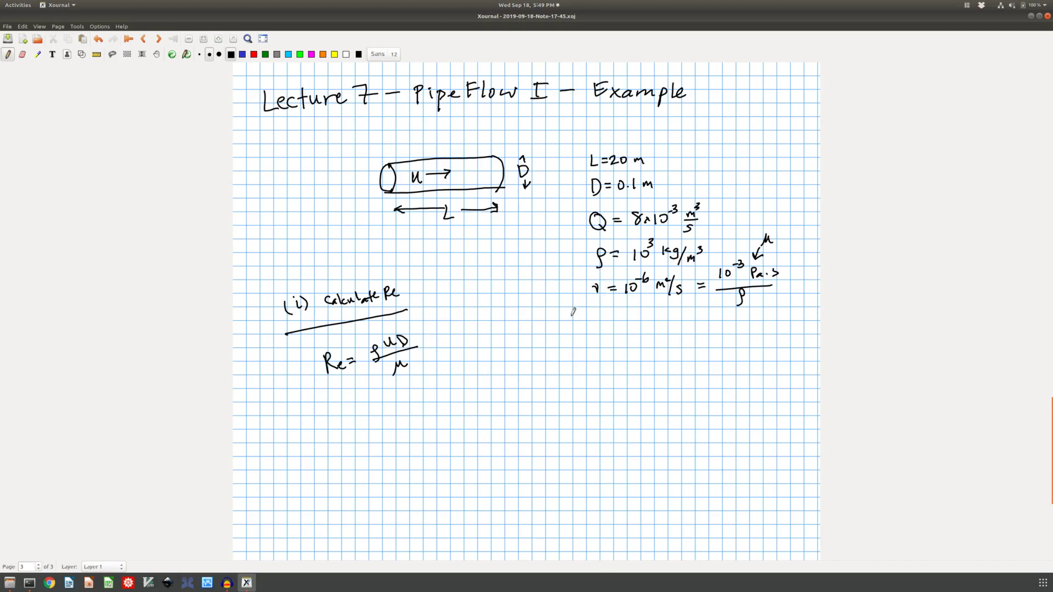
{"action": "mouse_move", "coordinate": [427, 346]}
{"action": "left_mouse_down"}
{"action": "mouse_move", "coordinate": [459, 331]}
{"action": "mouse_move", "coordinate": [465, 340]}
{"action": "mouse_move", "coordinate": [466, 324]}
{"action": "mouse_move", "coordinate": [468, 341]}
{"action": "mouse_move", "coordinate": [484, 341]}
{"action": "mouse_move", "coordinate": [469, 356]}
{"action": "mouse_move", "coordinate": [473, 342]}
{"action": "left_mouse_up"}
{"action": "mouse_move", "coordinate": [460, 302]}
{"action": "left_mouse_down"}
{"action": "mouse_move", "coordinate": [459, 320]}
{"action": "mouse_move", "coordinate": [460, 290]}
{"action": "left_mouse_up"}
Step: Add '?' above the arrow, then write Q = uπD²/4 and u = 4Q/πD² beside Re
{"action": "left_click", "coordinate": [459, 293]}
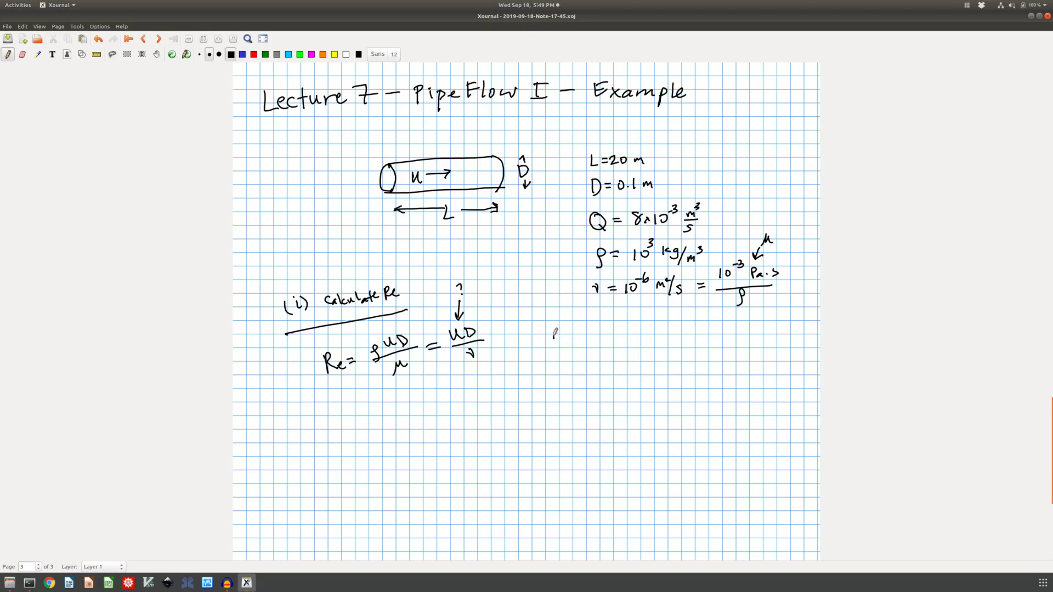
{"action": "mouse_move", "coordinate": [554, 333]}
{"action": "left_mouse_down"}
{"action": "mouse_move", "coordinate": [551, 345]}
{"action": "mouse_move", "coordinate": [555, 335]}
{"action": "mouse_move", "coordinate": [566, 350]}
{"action": "left_mouse_up"}
{"action": "mouse_move", "coordinate": [569, 341]}
{"action": "left_mouse_down"}
{"action": "mouse_move", "coordinate": [592, 345]}
{"action": "mouse_move", "coordinate": [630, 323]}
{"action": "mouse_move", "coordinate": [626, 361]}
{"action": "left_mouse_up"}
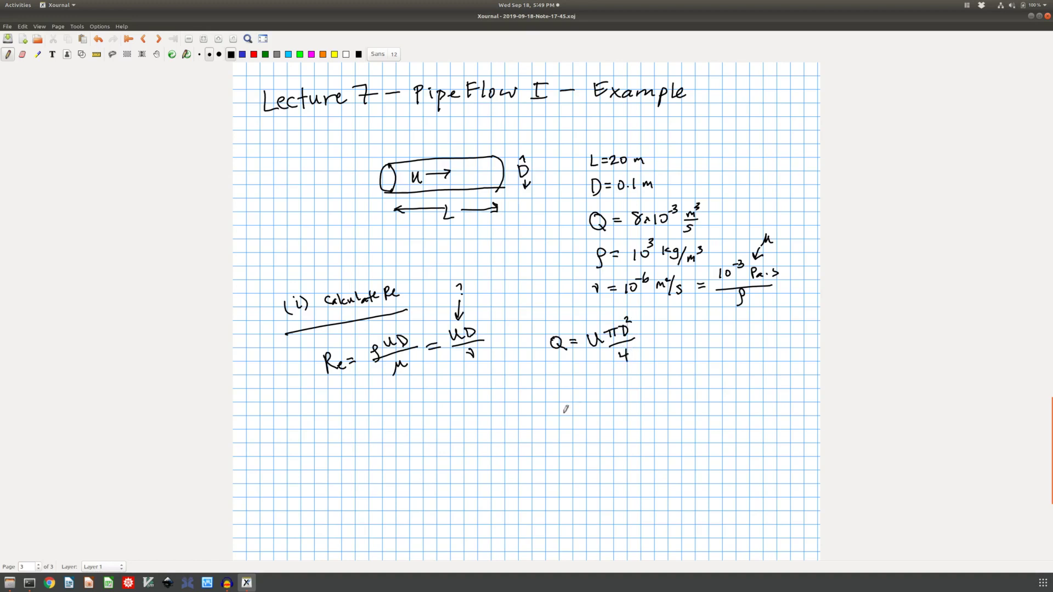
{"action": "left_click_drag", "start_coordinate": [559, 381], "coordinate": [583, 389]}
{"action": "left_click_drag", "start_coordinate": [610, 370], "coordinate": [622, 405]}
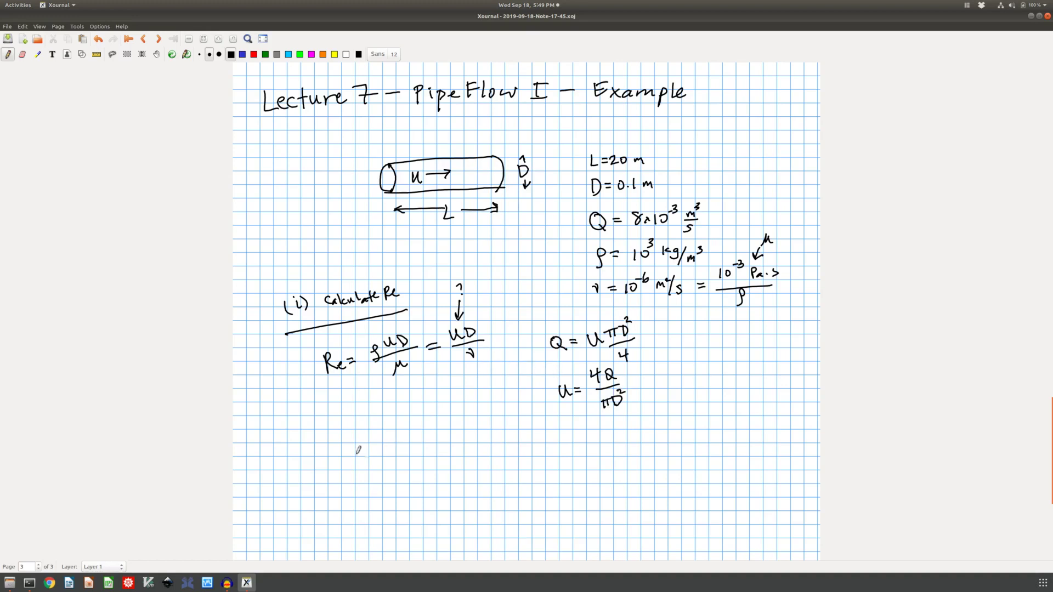
Step: Substitute into Re as 4Q/πD²·D/ν, cancel D, and write = 4/π
{"action": "left_click_drag", "start_coordinate": [352, 415], "coordinate": [362, 415]}
{"action": "mouse_move", "coordinate": [353, 423]}
{"action": "left_mouse_down"}
{"action": "mouse_move", "coordinate": [395, 397]}
{"action": "mouse_move", "coordinate": [406, 417]}
{"action": "left_mouse_up"}
{"action": "mouse_move", "coordinate": [397, 419]}
{"action": "left_mouse_down"}
{"action": "mouse_move", "coordinate": [394, 433]}
{"action": "mouse_move", "coordinate": [407, 430]}
{"action": "mouse_move", "coordinate": [451, 396]}
{"action": "mouse_move", "coordinate": [443, 410]}
{"action": "left_mouse_up"}
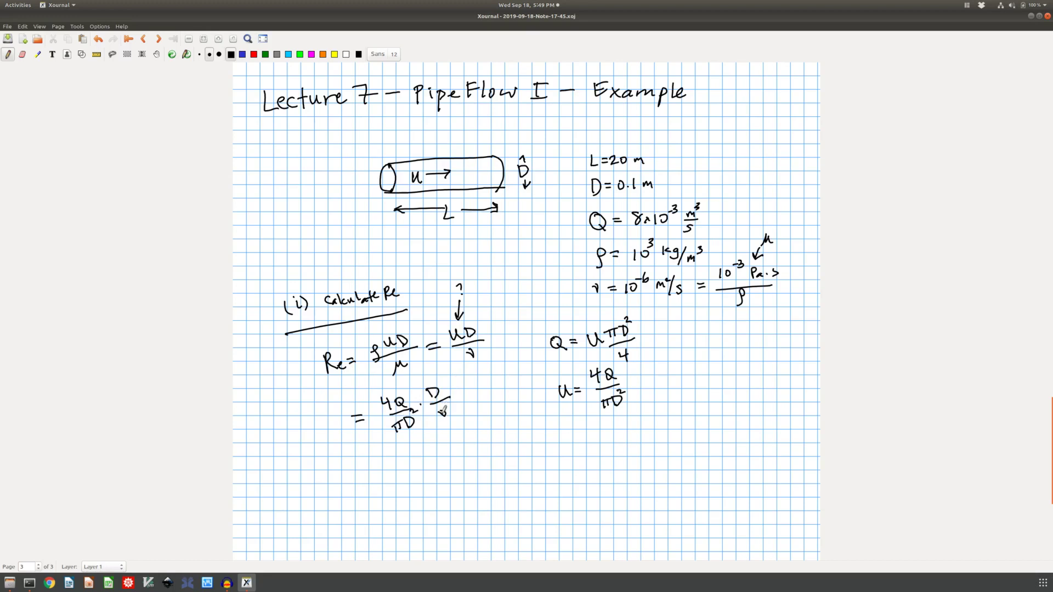
{"action": "left_click_drag", "start_coordinate": [374, 459], "coordinate": [388, 463]}
{"action": "mouse_move", "coordinate": [419, 401]}
{"action": "left_mouse_down"}
{"action": "mouse_move", "coordinate": [412, 420]}
{"action": "mouse_move", "coordinate": [438, 380]}
{"action": "left_mouse_up"}
{"action": "left_click_drag", "start_coordinate": [406, 444], "coordinate": [413, 457]}
{"action": "left_click_drag", "start_coordinate": [412, 462], "coordinate": [429, 455]}
Step: Remove the stray marks written after 4/π using the eraser
{"action": "scroll", "coordinate": [437, 429], "scroll_direction": "down", "scroll_amount": 3}
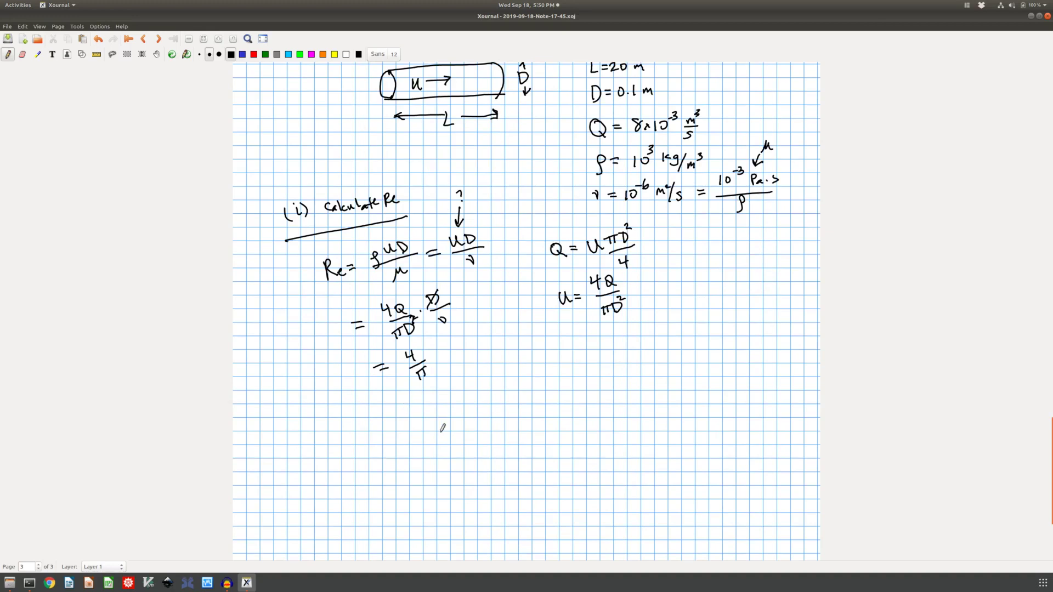
{"action": "left_click_drag", "start_coordinate": [436, 360], "coordinate": [446, 358]}
{"action": "left_click_drag", "start_coordinate": [437, 364], "coordinate": [463, 347]}
{"action": "key", "text": "ctrl+shift+e"}
{"action": "left_click_drag", "start_coordinate": [437, 362], "coordinate": [464, 346]}
{"action": "key", "text": "ctrl+shift+p"}
Step: Write · Q/Dν = 1.02×10⁵ after 4/π, followed by 'No units!'
{"action": "mouse_move", "coordinate": [433, 361]}
{"action": "left_mouse_down"}
{"action": "mouse_move", "coordinate": [461, 362]}
{"action": "mouse_move", "coordinate": [443, 343]}
{"action": "mouse_move", "coordinate": [461, 362]}
{"action": "mouse_move", "coordinate": [441, 379]}
{"action": "left_mouse_up"}
{"action": "mouse_move", "coordinate": [440, 369]}
{"action": "left_mouse_down"}
{"action": "mouse_move", "coordinate": [450, 378]}
{"action": "mouse_move", "coordinate": [485, 360]}
{"action": "left_mouse_up"}
{"action": "left_click_drag", "start_coordinate": [476, 365], "coordinate": [486, 364]}
{"action": "mouse_move", "coordinate": [501, 363]}
{"action": "left_mouse_down"}
{"action": "mouse_move", "coordinate": [499, 374]}
{"action": "mouse_move", "coordinate": [537, 360]}
{"action": "mouse_move", "coordinate": [541, 373]}
{"action": "mouse_move", "coordinate": [561, 368]}
{"action": "left_mouse_up"}
{"action": "mouse_move", "coordinate": [561, 359]}
{"action": "left_mouse_down"}
{"action": "mouse_move", "coordinate": [553, 369]}
{"action": "mouse_move", "coordinate": [568, 371]}
{"action": "left_mouse_up"}
{"action": "mouse_move", "coordinate": [576, 360]}
{"action": "left_mouse_down"}
{"action": "mouse_move", "coordinate": [579, 350]}
{"action": "mouse_move", "coordinate": [660, 364]}
{"action": "mouse_move", "coordinate": [667, 350]}
{"action": "mouse_move", "coordinate": [695, 368]}
{"action": "left_mouse_up"}
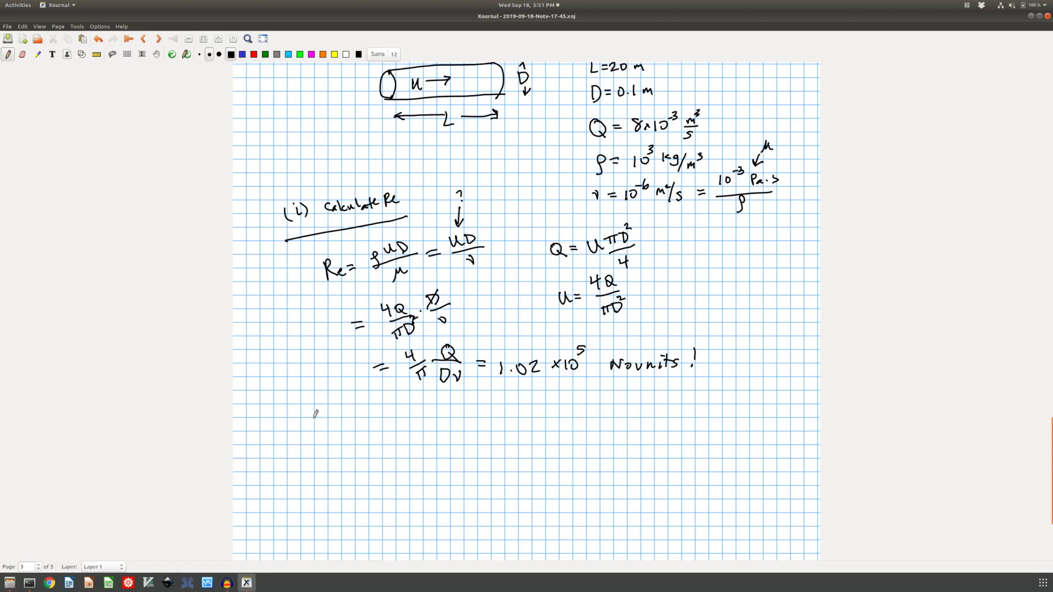
Step: Write and underline the heading '(ii) Calculate f'
{"action": "mouse_move", "coordinate": [303, 416]}
{"action": "left_mouse_down"}
{"action": "mouse_move", "coordinate": [296, 437]}
{"action": "mouse_move", "coordinate": [338, 423]}
{"action": "mouse_move", "coordinate": [363, 429]}
{"action": "mouse_move", "coordinate": [372, 417]}
{"action": "mouse_move", "coordinate": [410, 425]}
{"action": "left_mouse_up"}
{"action": "left_click_drag", "start_coordinate": [308, 449], "coordinate": [428, 425]}
{"action": "scroll", "coordinate": [456, 414], "scroll_direction": "down", "scroll_amount": 3}
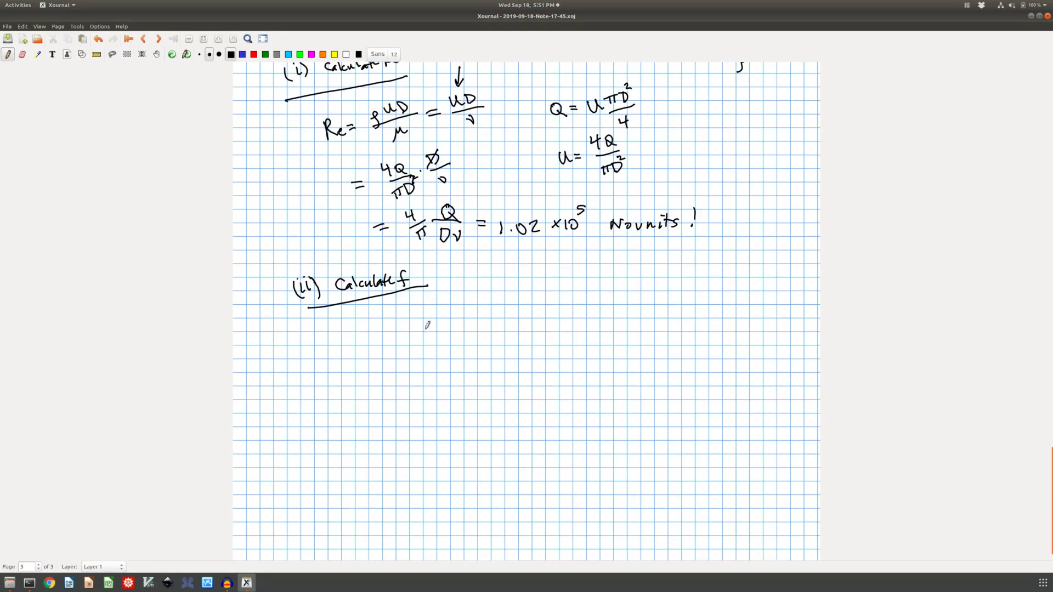
Step: Sketch the f–Re curve with a dashed transition line labelled 2000
{"action": "mouse_move", "coordinate": [424, 305]}
{"action": "left_mouse_down"}
{"action": "mouse_move", "coordinate": [427, 394]}
{"action": "mouse_move", "coordinate": [516, 376]}
{"action": "left_mouse_up"}
{"action": "mouse_move", "coordinate": [391, 339]}
{"action": "left_mouse_down"}
{"action": "mouse_move", "coordinate": [394, 329]}
{"action": "mouse_move", "coordinate": [392, 350]}
{"action": "left_mouse_up"}
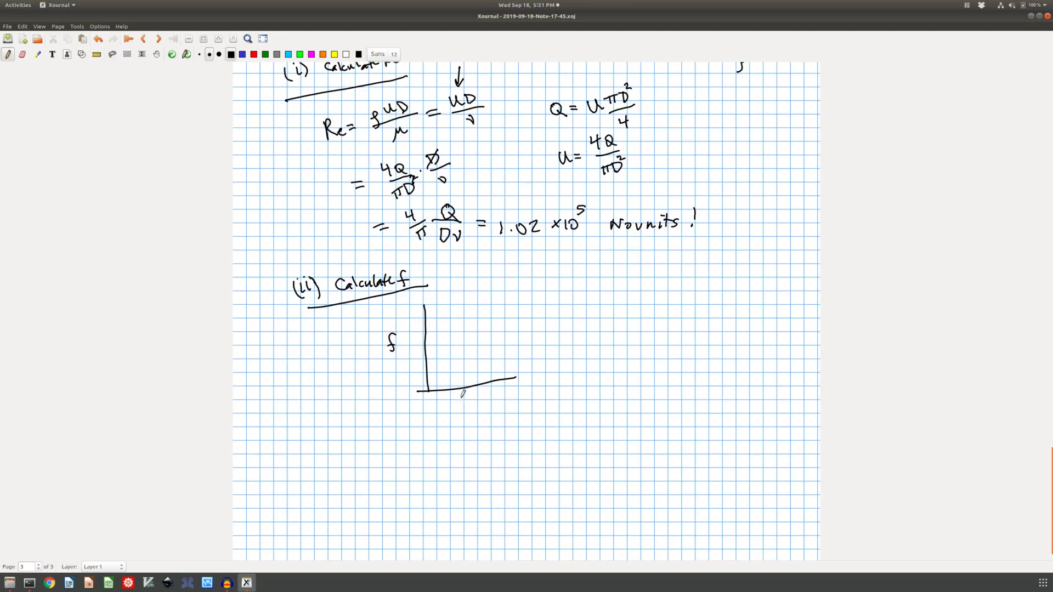
{"action": "mouse_move", "coordinate": [470, 399]}
{"action": "left_mouse_down"}
{"action": "mouse_move", "coordinate": [471, 411]}
{"action": "mouse_move", "coordinate": [492, 401]}
{"action": "left_mouse_up"}
{"action": "mouse_move", "coordinate": [438, 316]}
{"action": "left_mouse_down"}
{"action": "mouse_move", "coordinate": [469, 357]}
{"action": "mouse_move", "coordinate": [526, 345]}
{"action": "left_mouse_up"}
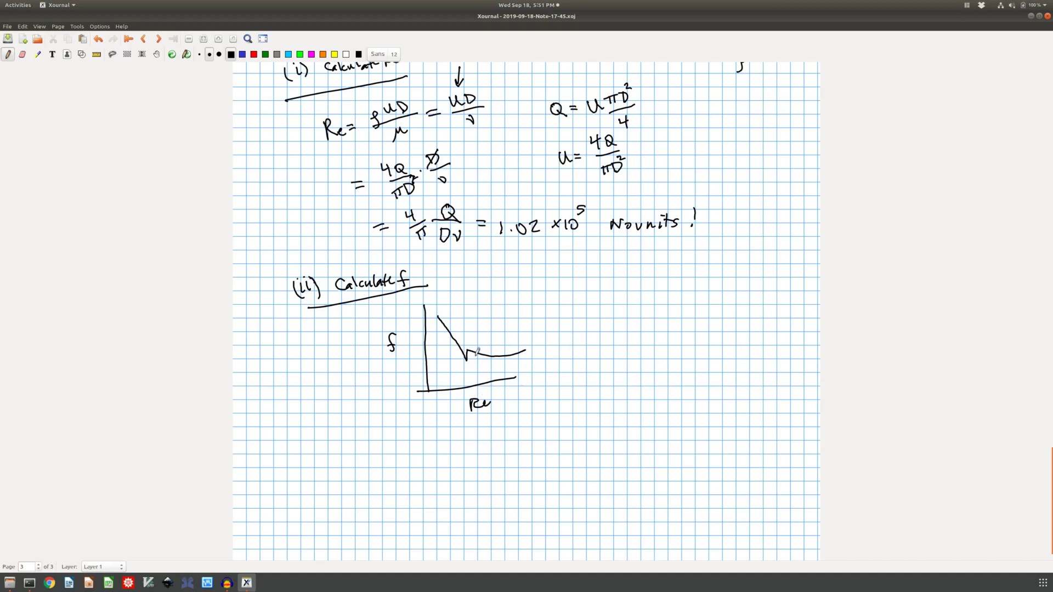
{"action": "left_click_drag", "start_coordinate": [465, 295], "coordinate": [474, 394]}
{"action": "left_click_drag", "start_coordinate": [430, 287], "coordinate": [454, 290]}
{"action": "mouse_move", "coordinate": [462, 281]}
{"action": "left_mouse_down"}
{"action": "mouse_move", "coordinate": [465, 289]}
{"action": "mouse_move", "coordinate": [470, 279]}
{"action": "left_mouse_up"}
Step: Note 'Re<2000 laminar' and 'Re>2000 turbulent' beside the graph
{"action": "mouse_move", "coordinate": [585, 296]}
{"action": "left_mouse_down"}
{"action": "mouse_move", "coordinate": [595, 310]}
{"action": "mouse_move", "coordinate": [622, 301]}
{"action": "left_mouse_up"}
{"action": "left_click_drag", "start_coordinate": [626, 293], "coordinate": [634, 293]}
{"action": "left_click_drag", "start_coordinate": [641, 292], "coordinate": [722, 290]}
{"action": "left_click_drag", "start_coordinate": [593, 328], "coordinate": [601, 339]}
{"action": "mouse_move", "coordinate": [602, 336]}
{"action": "left_mouse_down"}
{"action": "mouse_move", "coordinate": [734, 311]}
{"action": "mouse_move", "coordinate": [753, 324]}
{"action": "mouse_move", "coordinate": [757, 311]}
{"action": "left_mouse_up"}
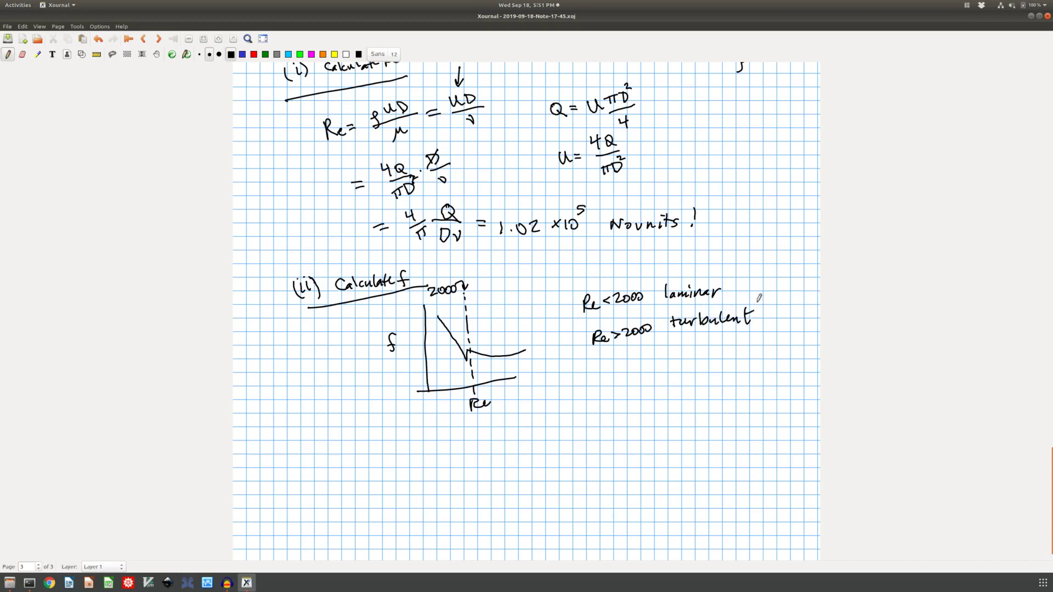
Step: Write 'laminar f = 16/Re, Re<2000' to the right of the graph
{"action": "scroll", "coordinate": [754, 329], "scroll_direction": "down", "scroll_amount": 1}
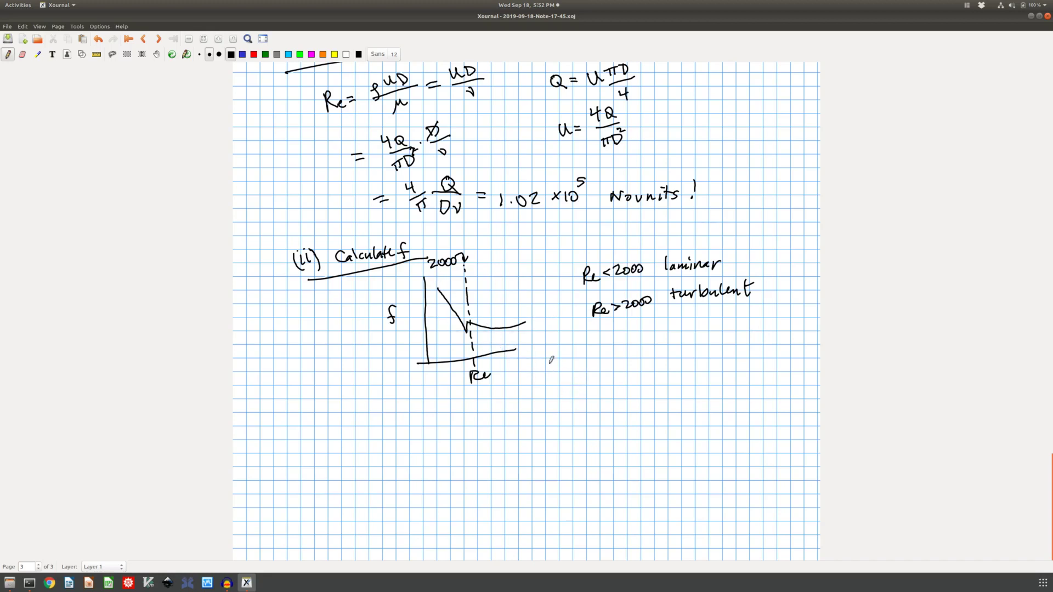
{"action": "mouse_move", "coordinate": [550, 356]}
{"action": "left_mouse_down"}
{"action": "mouse_move", "coordinate": [640, 352]}
{"action": "mouse_move", "coordinate": [647, 336]}
{"action": "mouse_move", "coordinate": [665, 351]}
{"action": "mouse_move", "coordinate": [690, 338]}
{"action": "mouse_move", "coordinate": [702, 346]}
{"action": "mouse_move", "coordinate": [688, 359]}
{"action": "mouse_move", "coordinate": [701, 363]}
{"action": "left_mouse_up"}
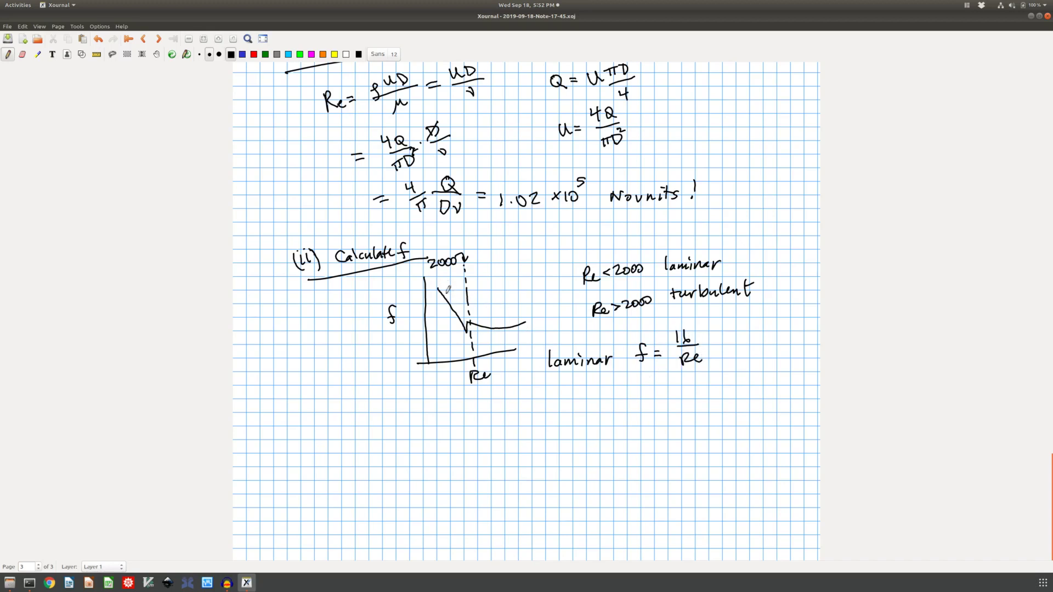
{"action": "mouse_move", "coordinate": [731, 339]}
{"action": "left_mouse_down"}
{"action": "mouse_move", "coordinate": [735, 351]}
{"action": "mouse_move", "coordinate": [755, 336]}
{"action": "mouse_move", "coordinate": [758, 345]}
{"action": "mouse_move", "coordinate": [774, 341]}
{"action": "left_mouse_up"}
{"action": "left_click_drag", "start_coordinate": [782, 339], "coordinate": [789, 339]}
Step: Write 'turbulent' below the laminar formula and add colons after laminar and turbulent
{"action": "mouse_move", "coordinate": [548, 400]}
{"action": "left_mouse_down"}
{"action": "mouse_move", "coordinate": [549, 418]}
{"action": "mouse_move", "coordinate": [619, 404]}
{"action": "left_mouse_up"}
{"action": "left_click", "coordinate": [618, 354]}
{"action": "left_click", "coordinate": [618, 362]}
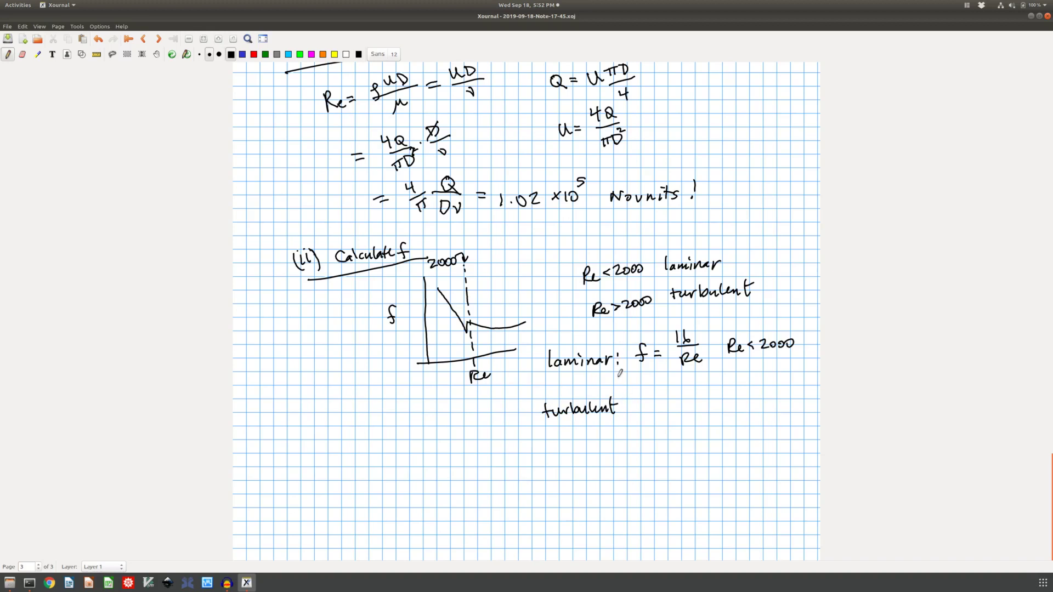
{"action": "left_click", "coordinate": [627, 400]}
{"action": "left_click", "coordinate": [627, 409]}
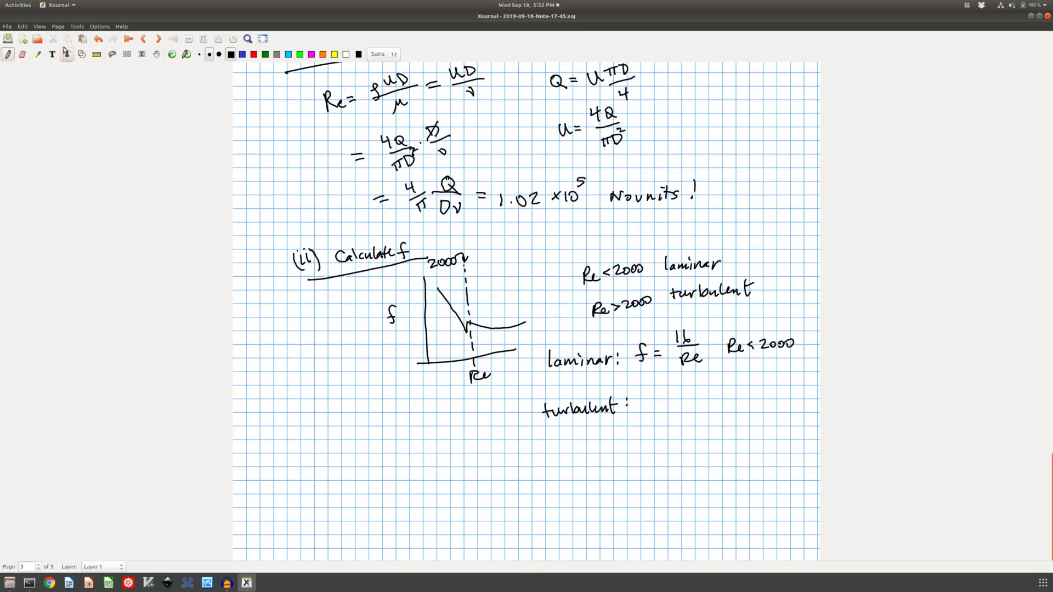
Step: Insert a new blank page after page 3
{"action": "left_click", "coordinate": [58, 26]}
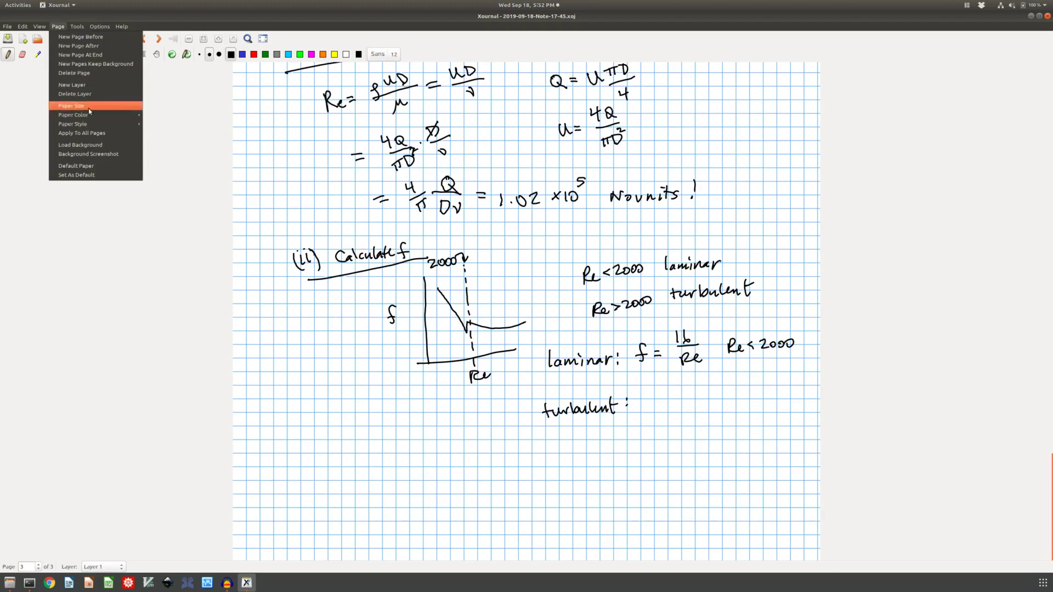
{"action": "left_click", "coordinate": [93, 47]}
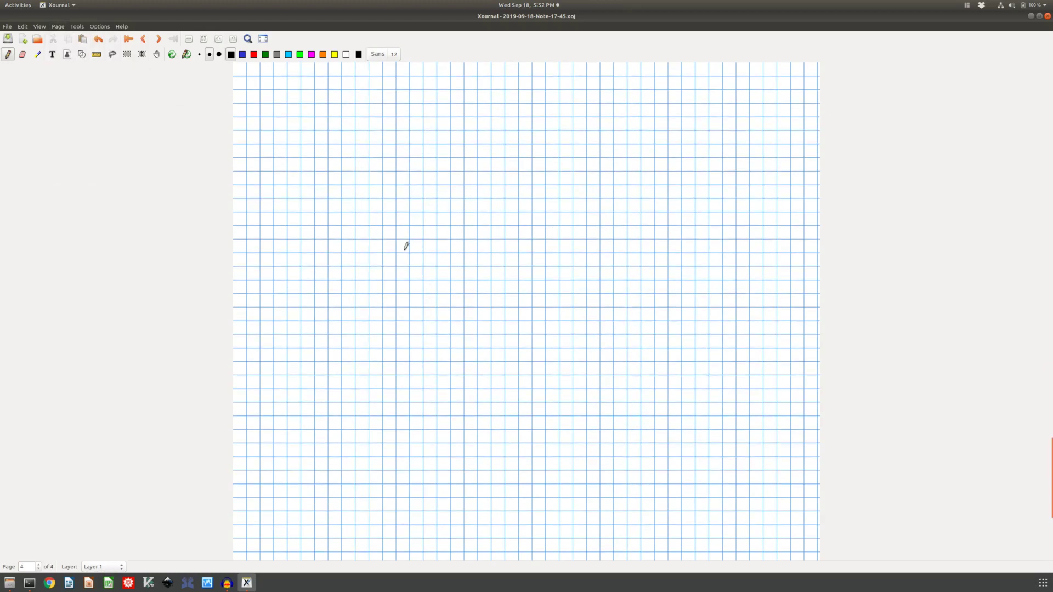
{"action": "scroll", "coordinate": [514, 327], "scroll_direction": "up", "scroll_amount": 10}
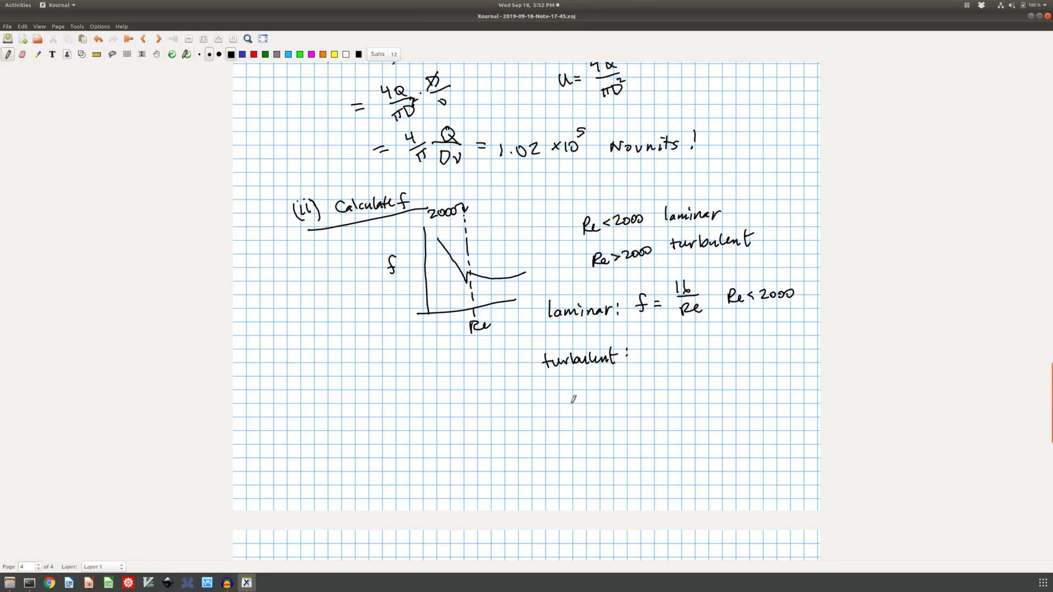
Step: Write 1/√f = 4 log(Re√f) − 0.4 under 'turbulent:'
{"action": "mouse_move", "coordinate": [575, 392]}
{"action": "left_mouse_down"}
{"action": "mouse_move", "coordinate": [574, 403]}
{"action": "mouse_move", "coordinate": [589, 405]}
{"action": "mouse_move", "coordinate": [579, 423]}
{"action": "mouse_move", "coordinate": [603, 400]}
{"action": "left_mouse_up"}
{"action": "left_click_drag", "start_coordinate": [596, 404], "coordinate": [627, 400]}
{"action": "mouse_move", "coordinate": [626, 392]}
{"action": "left_mouse_down"}
{"action": "mouse_move", "coordinate": [627, 404]}
{"action": "mouse_move", "coordinate": [638, 402]}
{"action": "left_mouse_up"}
{"action": "left_click_drag", "start_coordinate": [648, 395], "coordinate": [654, 411]}
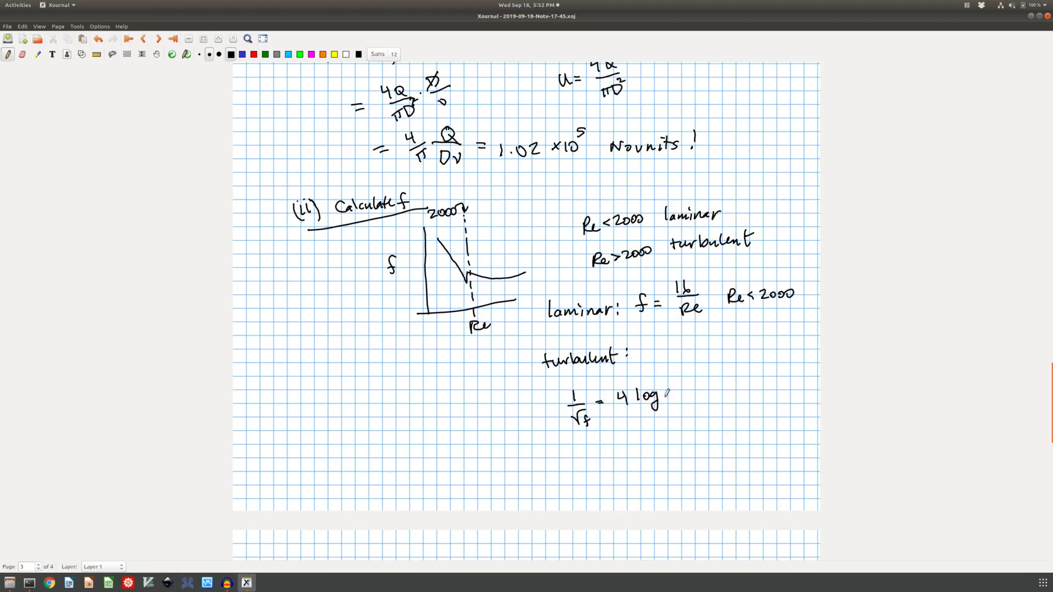
{"action": "left_click_drag", "start_coordinate": [676, 375], "coordinate": [672, 399]}
{"action": "mouse_move", "coordinate": [682, 379]}
{"action": "left_mouse_down"}
{"action": "mouse_move", "coordinate": [696, 393]}
{"action": "mouse_move", "coordinate": [713, 375]}
{"action": "mouse_move", "coordinate": [709, 393]}
{"action": "mouse_move", "coordinate": [741, 379]}
{"action": "left_mouse_up"}
{"action": "mouse_move", "coordinate": [749, 374]}
{"action": "left_mouse_down"}
{"action": "mouse_move", "coordinate": [745, 383]}
{"action": "mouse_move", "coordinate": [750, 375]}
{"action": "left_mouse_up"}
{"action": "left_click", "coordinate": [758, 381]}
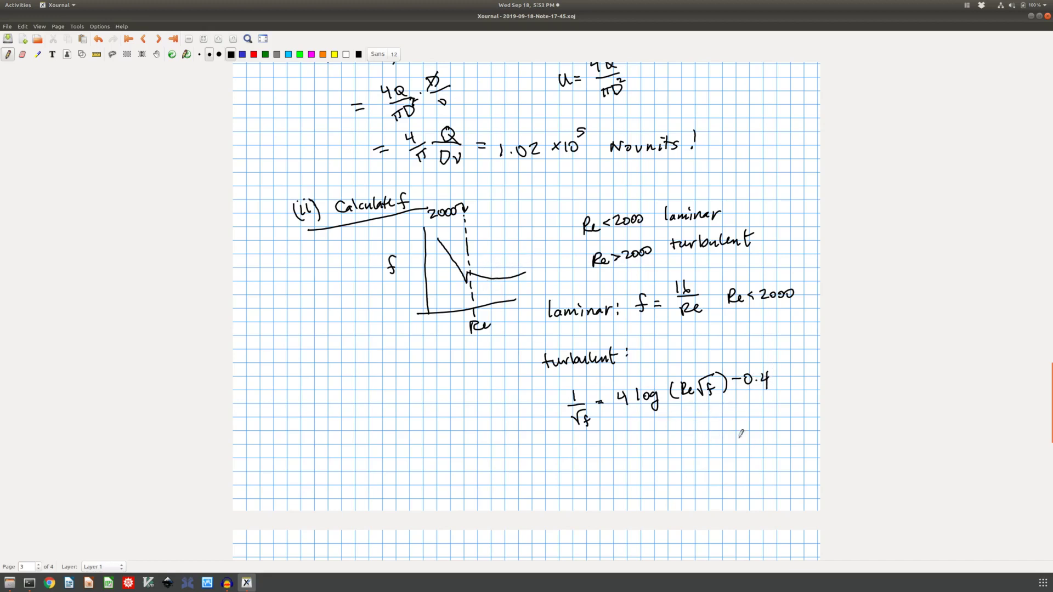
Step: Add the condition Re > 3×10³ and circle the transition point on the curve
{"action": "mouse_move", "coordinate": [709, 412]}
{"action": "left_mouse_down"}
{"action": "mouse_move", "coordinate": [711, 427]}
{"action": "mouse_move", "coordinate": [725, 422]}
{"action": "left_mouse_up"}
{"action": "mouse_move", "coordinate": [728, 414]}
{"action": "left_mouse_down"}
{"action": "mouse_move", "coordinate": [751, 413]}
{"action": "mouse_move", "coordinate": [745, 423]}
{"action": "left_mouse_up"}
{"action": "left_click_drag", "start_coordinate": [759, 413], "coordinate": [771, 417]}
{"action": "mouse_move", "coordinate": [778, 407]}
{"action": "left_mouse_down"}
{"action": "mouse_move", "coordinate": [756, 436]}
{"action": "mouse_move", "coordinate": [782, 424]}
{"action": "left_mouse_up"}
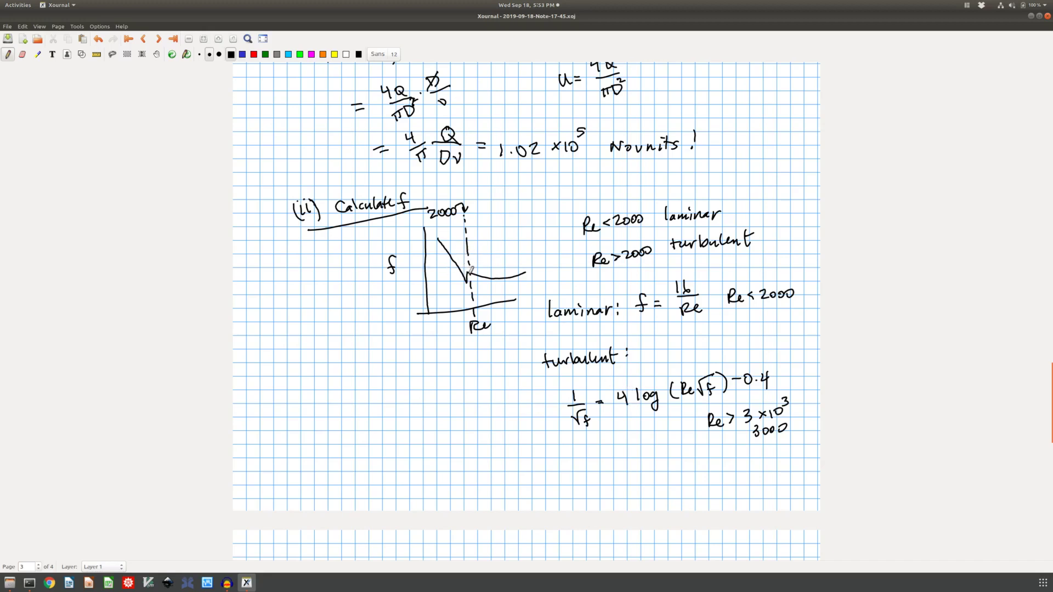
{"action": "mouse_move", "coordinate": [469, 268]}
{"action": "left_mouse_down"}
{"action": "mouse_move", "coordinate": [472, 285]}
{"action": "mouse_move", "coordinate": [469, 270]}
{"action": "left_mouse_up"}
Step: Add an arrow to the equation with the note 'use Newton's method or fsolve...'
{"action": "mouse_move", "coordinate": [546, 413]}
{"action": "left_mouse_down"}
{"action": "mouse_move", "coordinate": [516, 424]}
{"action": "mouse_move", "coordinate": [528, 422]}
{"action": "left_mouse_up"}
{"action": "mouse_move", "coordinate": [340, 422]}
{"action": "left_mouse_down"}
{"action": "mouse_move", "coordinate": [352, 430]}
{"action": "mouse_move", "coordinate": [417, 390]}
{"action": "mouse_move", "coordinate": [441, 390]}
{"action": "left_mouse_up"}
{"action": "left_click_drag", "start_coordinate": [446, 389], "coordinate": [444, 398]}
{"action": "left_click_drag", "start_coordinate": [404, 440], "coordinate": [464, 408]}
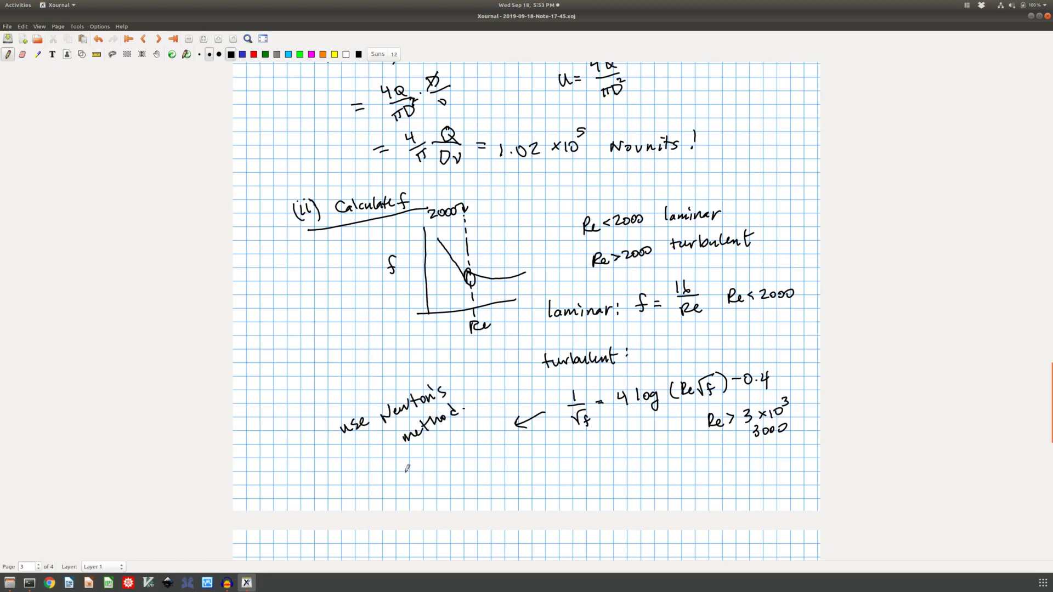
{"action": "mouse_move", "coordinate": [398, 470]}
{"action": "left_mouse_down"}
{"action": "mouse_move", "coordinate": [429, 456]}
{"action": "mouse_move", "coordinate": [439, 465]}
{"action": "mouse_move", "coordinate": [451, 445]}
{"action": "mouse_move", "coordinate": [470, 445]}
{"action": "left_mouse_up"}
{"action": "left_click", "coordinate": [489, 440]}
Step: On page 4, handwrite the Haaland formula f = [3.6 log(Re/6.9)]⁻²
{"action": "scroll", "coordinate": [508, 408], "scroll_direction": "down", "scroll_amount": 5}
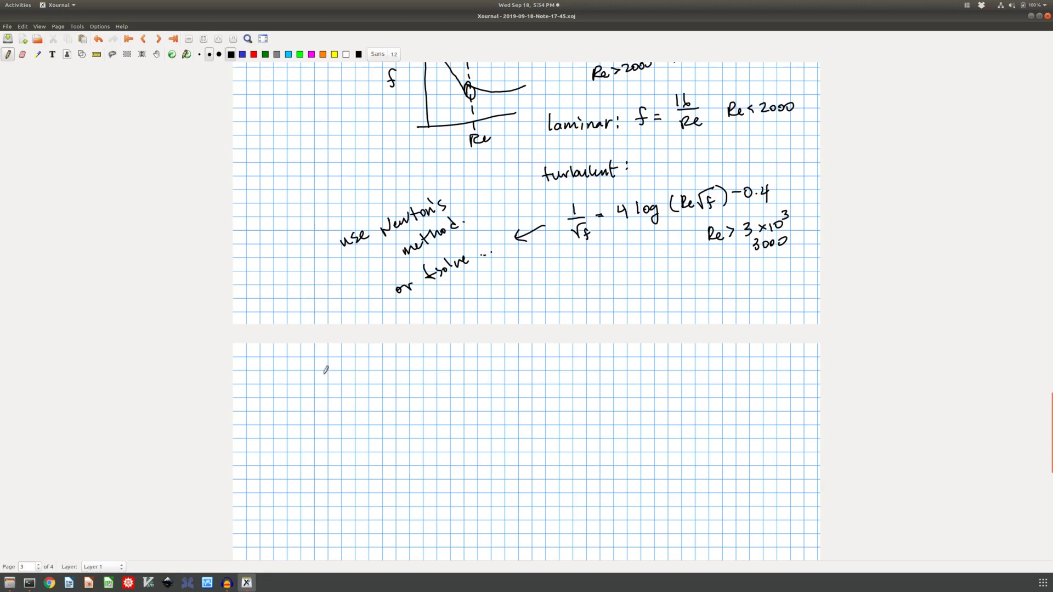
{"action": "mouse_move", "coordinate": [328, 375]}
{"action": "left_mouse_down"}
{"action": "mouse_move", "coordinate": [317, 395]}
{"action": "mouse_move", "coordinate": [337, 382]}
{"action": "left_mouse_up"}
{"action": "mouse_move", "coordinate": [330, 388]}
{"action": "left_mouse_down"}
{"action": "mouse_move", "coordinate": [357, 394]}
{"action": "mouse_move", "coordinate": [366, 381]}
{"action": "mouse_move", "coordinate": [362, 390]}
{"action": "left_mouse_up"}
{"action": "left_click", "coordinate": [371, 389]}
{"action": "left_click_drag", "start_coordinate": [381, 376], "coordinate": [396, 388]}
{"action": "left_click_drag", "start_coordinate": [408, 377], "coordinate": [413, 399]}
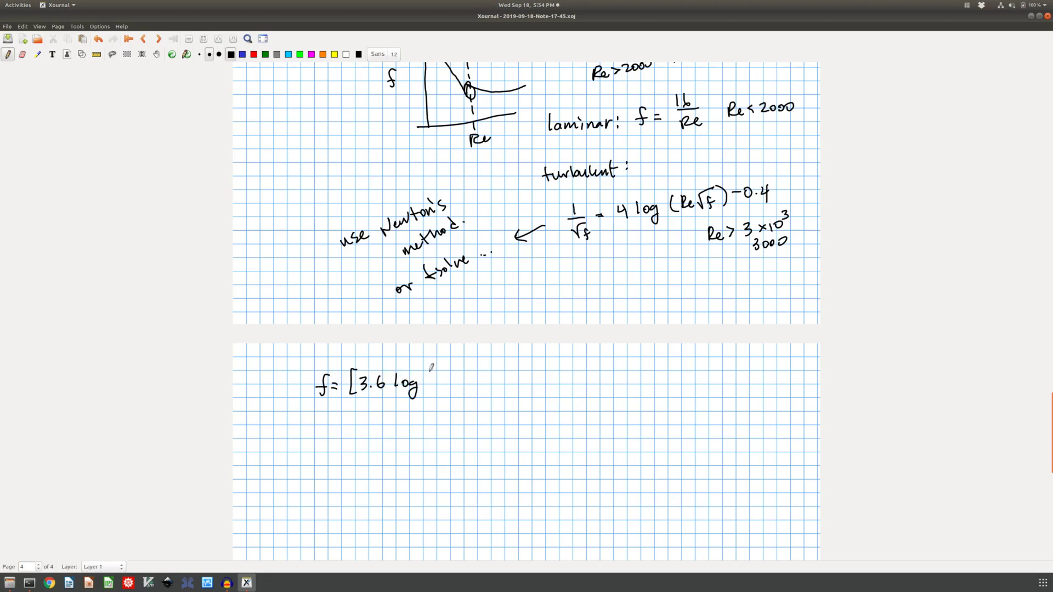
{"action": "mouse_move", "coordinate": [434, 361]}
{"action": "left_mouse_down"}
{"action": "mouse_move", "coordinate": [433, 390]}
{"action": "mouse_move", "coordinate": [464, 371]}
{"action": "mouse_move", "coordinate": [457, 389]}
{"action": "mouse_move", "coordinate": [496, 376]}
{"action": "mouse_move", "coordinate": [492, 385]}
{"action": "left_mouse_up"}
{"action": "left_click", "coordinate": [481, 382]}
{"action": "left_click_drag", "start_coordinate": [495, 364], "coordinate": [504, 387]}
{"action": "left_click_drag", "start_coordinate": [523, 364], "coordinate": [528, 363]}
{"action": "left_click_drag", "start_coordinate": [530, 358], "coordinate": [584, 382]}
Step: Add the condition Re > 5000 and label the page 3 turbulent equation 'Prandtl-Karman'
{"action": "left_click_drag", "start_coordinate": [586, 377], "coordinate": [615, 383]}
{"action": "left_click_drag", "start_coordinate": [617, 370], "coordinate": [629, 371]}
{"action": "left_click_drag", "start_coordinate": [638, 371], "coordinate": [636, 380]}
{"action": "left_click_drag", "start_coordinate": [646, 370], "coordinate": [644, 371]}
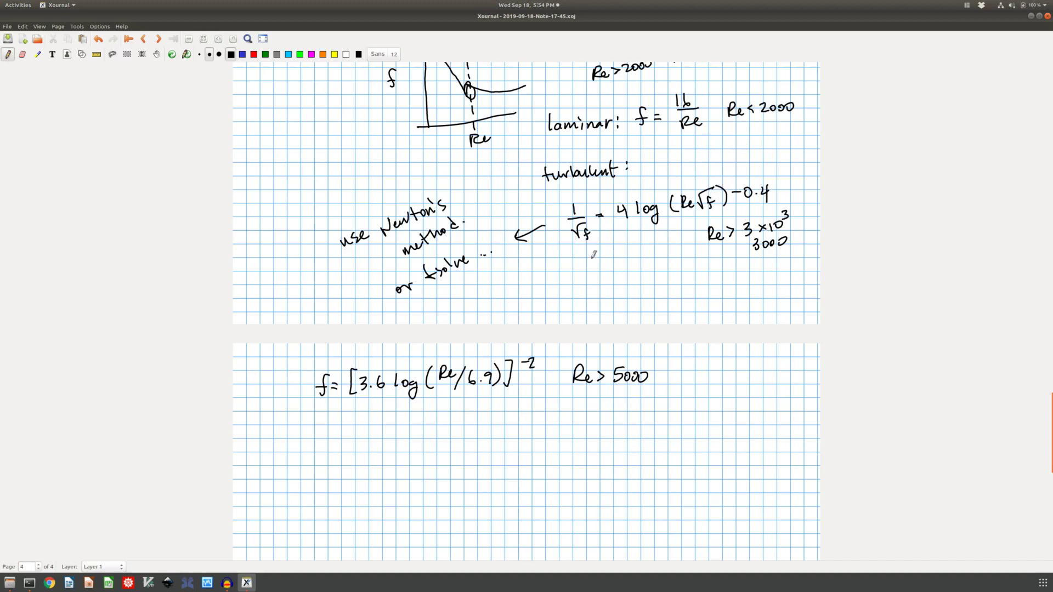
{"action": "mouse_move", "coordinate": [566, 279]}
{"action": "left_mouse_down"}
{"action": "mouse_move", "coordinate": [608, 265]}
{"action": "mouse_move", "coordinate": [711, 273]}
{"action": "mouse_move", "coordinate": [719, 286]}
{"action": "left_mouse_up"}
Step: Finish 'Prandtl-Karman Eq.', then write 'Colebrook-Haaland' and 'less accurate, not iterative / explicit'
{"action": "left_click", "coordinate": [727, 282]}
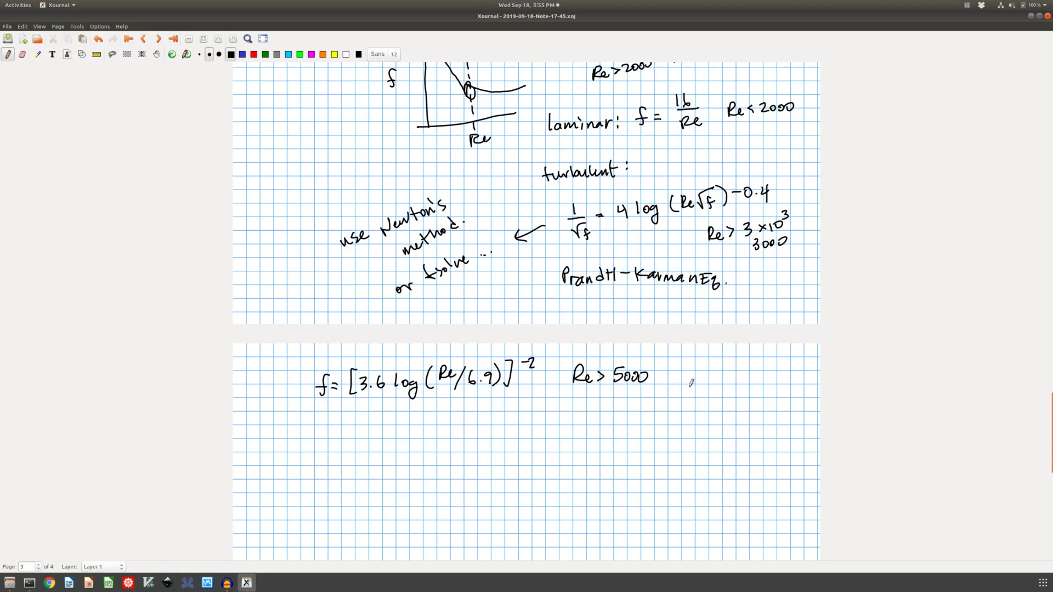
{"action": "left_click_drag", "start_coordinate": [686, 364], "coordinate": [775, 367]}
{"action": "mouse_move", "coordinate": [703, 384]}
{"action": "left_mouse_down"}
{"action": "mouse_move", "coordinate": [716, 403]}
{"action": "mouse_move", "coordinate": [744, 384]}
{"action": "mouse_move", "coordinate": [766, 385]}
{"action": "left_mouse_up"}
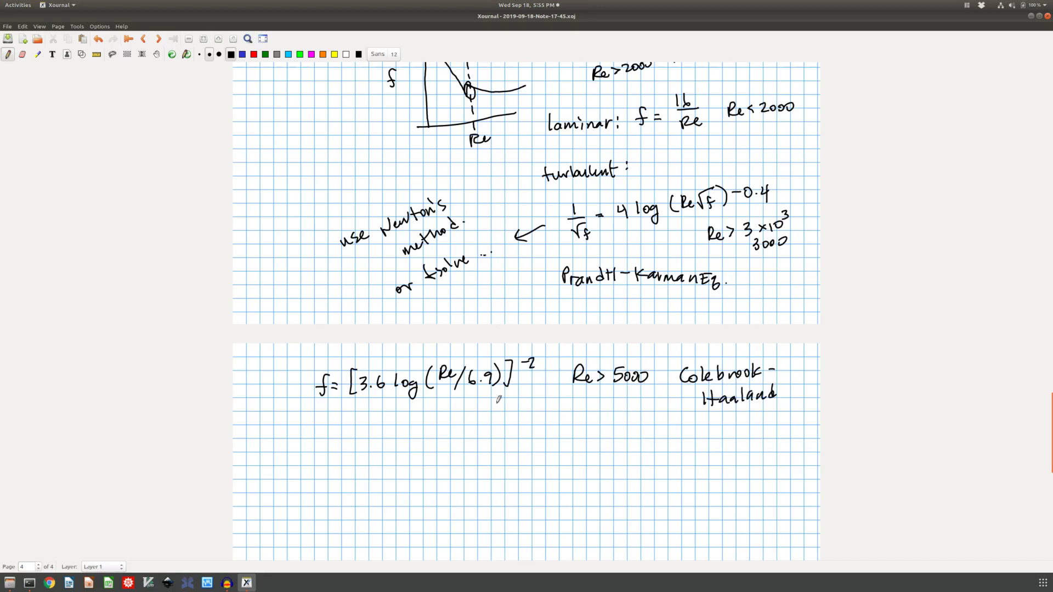
{"action": "mouse_move", "coordinate": [496, 403]}
{"action": "left_mouse_down"}
{"action": "mouse_move", "coordinate": [515, 413]}
{"action": "mouse_move", "coordinate": [570, 411]}
{"action": "mouse_move", "coordinate": [599, 395]}
{"action": "mouse_move", "coordinate": [602, 404]}
{"action": "left_mouse_up"}
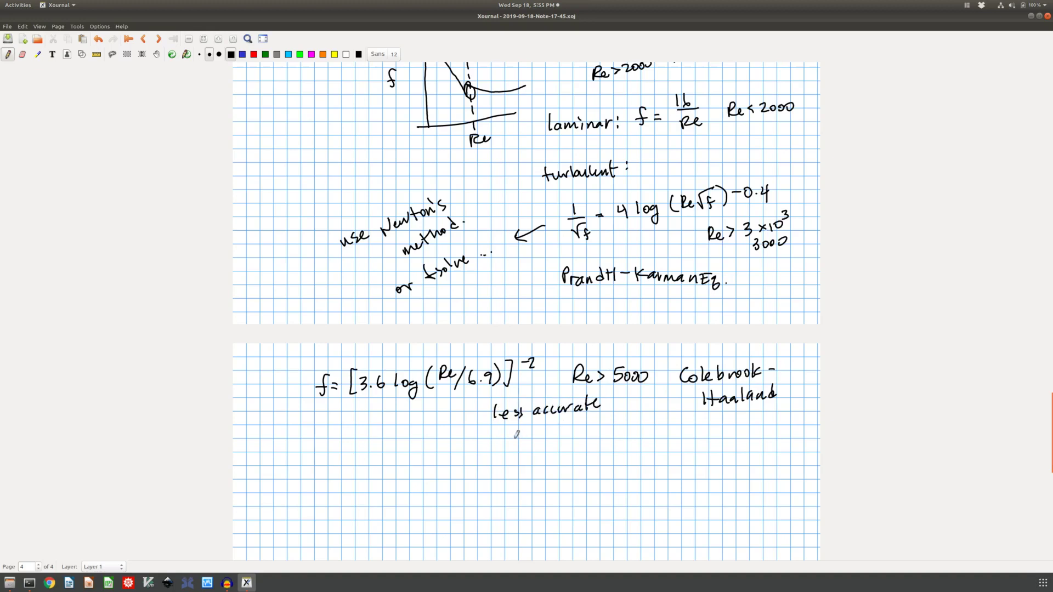
{"action": "mouse_move", "coordinate": [497, 442]}
{"action": "left_mouse_down"}
{"action": "mouse_move", "coordinate": [593, 422]}
{"action": "mouse_move", "coordinate": [601, 438]}
{"action": "mouse_move", "coordinate": [641, 434]}
{"action": "mouse_move", "coordinate": [678, 410]}
{"action": "left_mouse_up"}
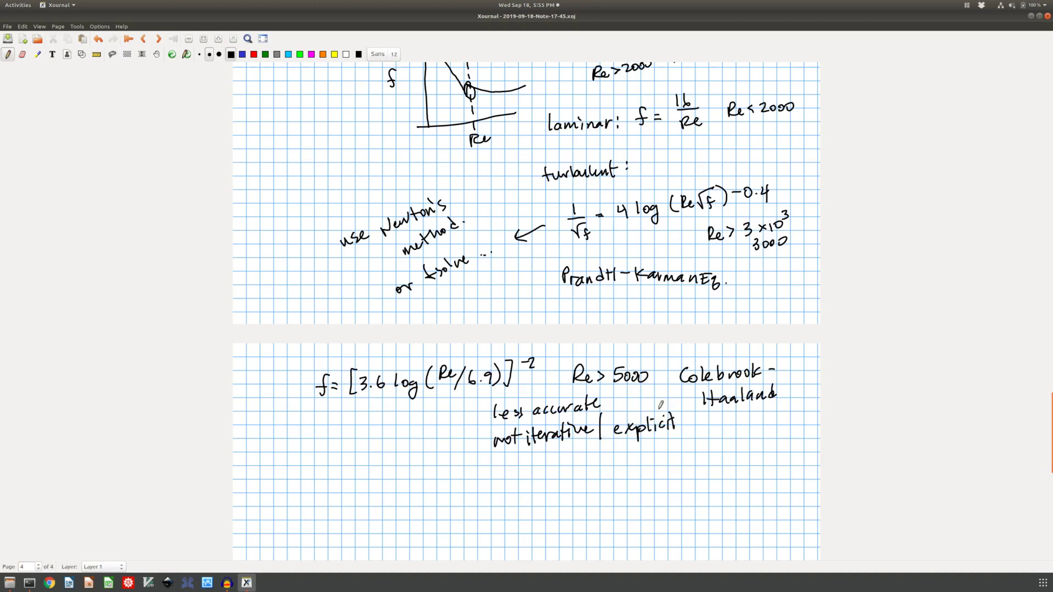
Step: On page 3, underline 1.02×10⁵ and draw a downward arrow onto the f–Re curve
{"action": "scroll", "coordinate": [630, 476], "scroll_direction": "down", "scroll_amount": 5}
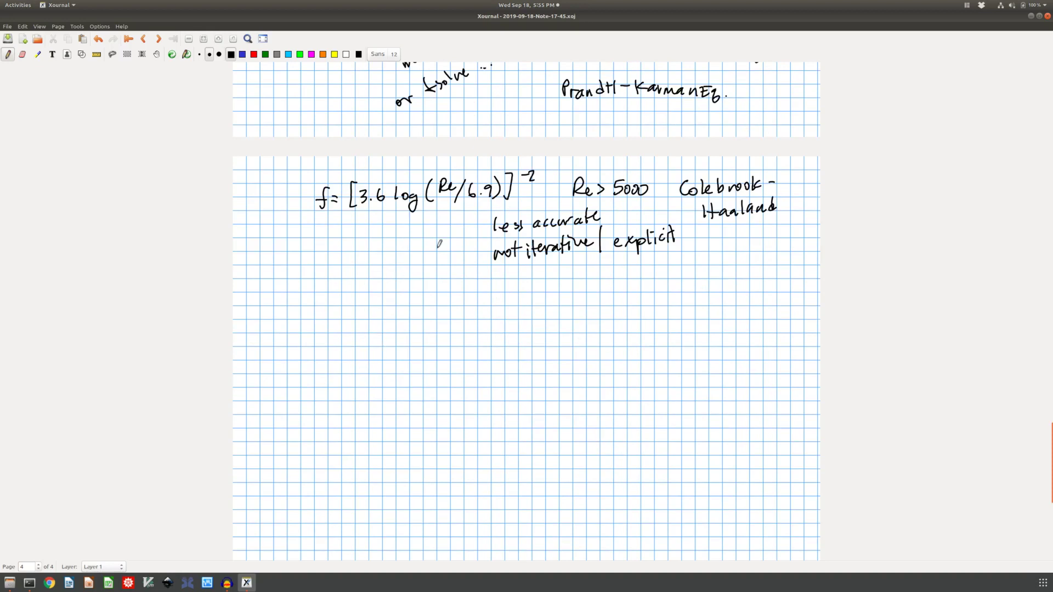
{"action": "scroll", "coordinate": [473, 241], "scroll_direction": "up", "scroll_amount": 3}
{"action": "scroll", "coordinate": [606, 350], "scroll_direction": "up", "scroll_amount": 10}
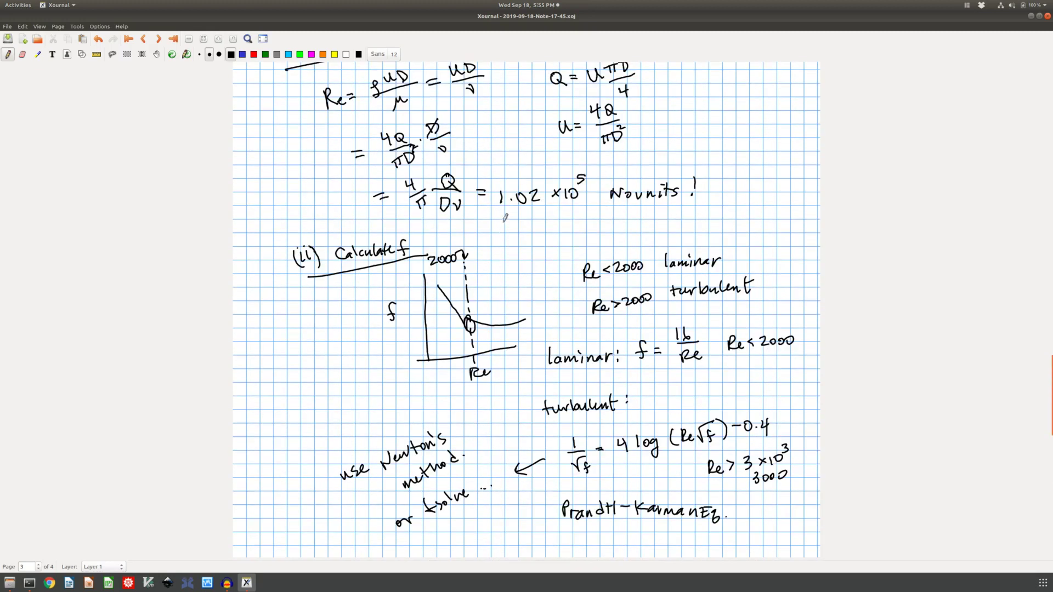
{"action": "left_click_drag", "start_coordinate": [504, 211], "coordinate": [588, 209]}
{"action": "mouse_move", "coordinate": [515, 288]}
{"action": "left_mouse_down"}
{"action": "mouse_move", "coordinate": [513, 317]}
{"action": "mouse_move", "coordinate": [518, 309]}
{"action": "left_mouse_up"}
{"action": "scroll", "coordinate": [686, 296], "scroll_direction": "down", "scroll_amount": 5}
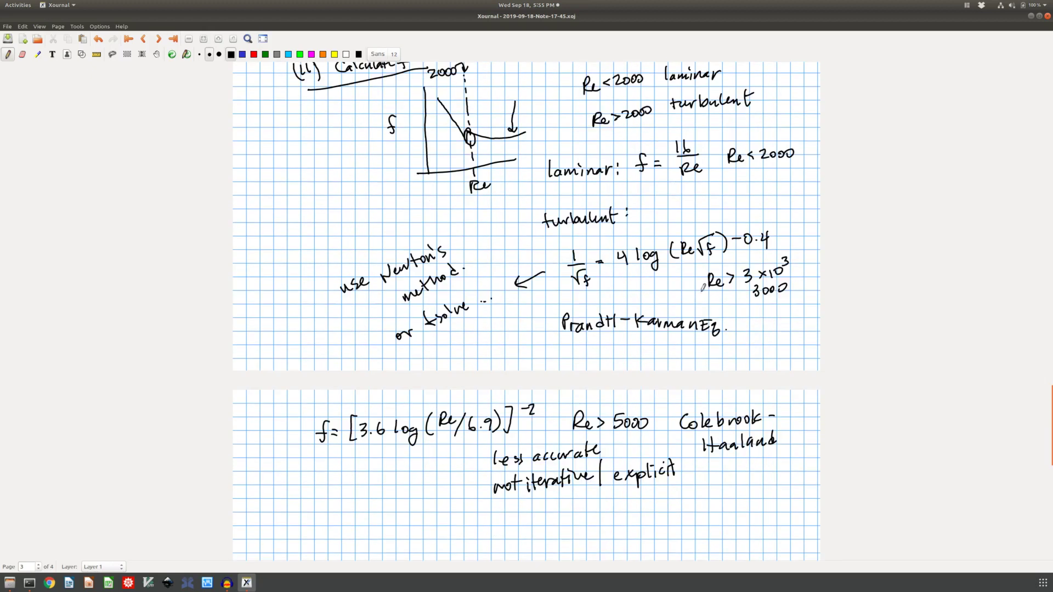
{"action": "scroll", "coordinate": [704, 336], "scroll_direction": "down", "scroll_amount": 4}
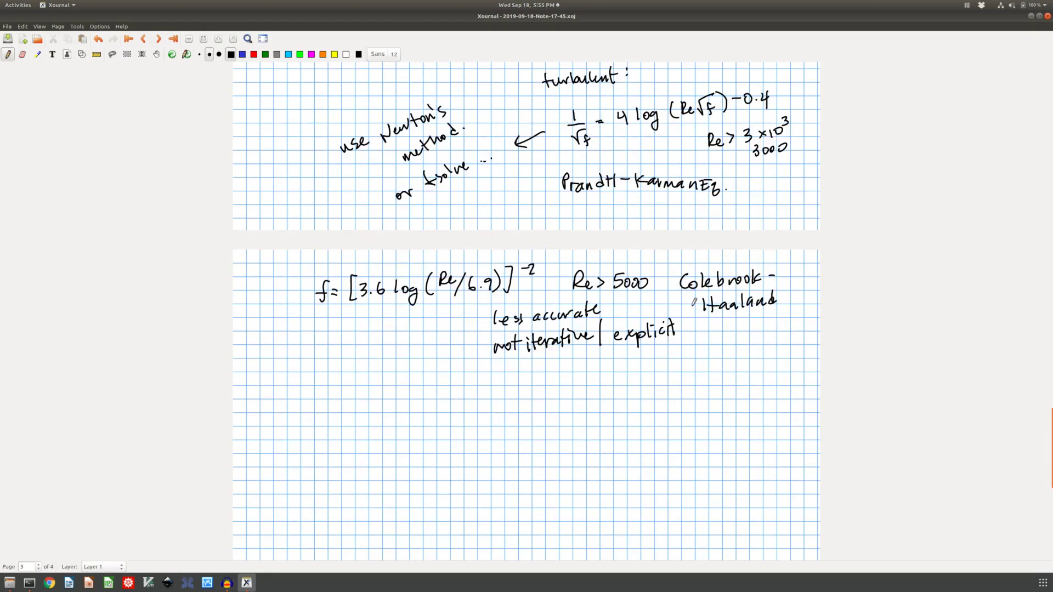
{"action": "scroll", "coordinate": [471, 308], "scroll_direction": "down", "scroll_amount": 3}
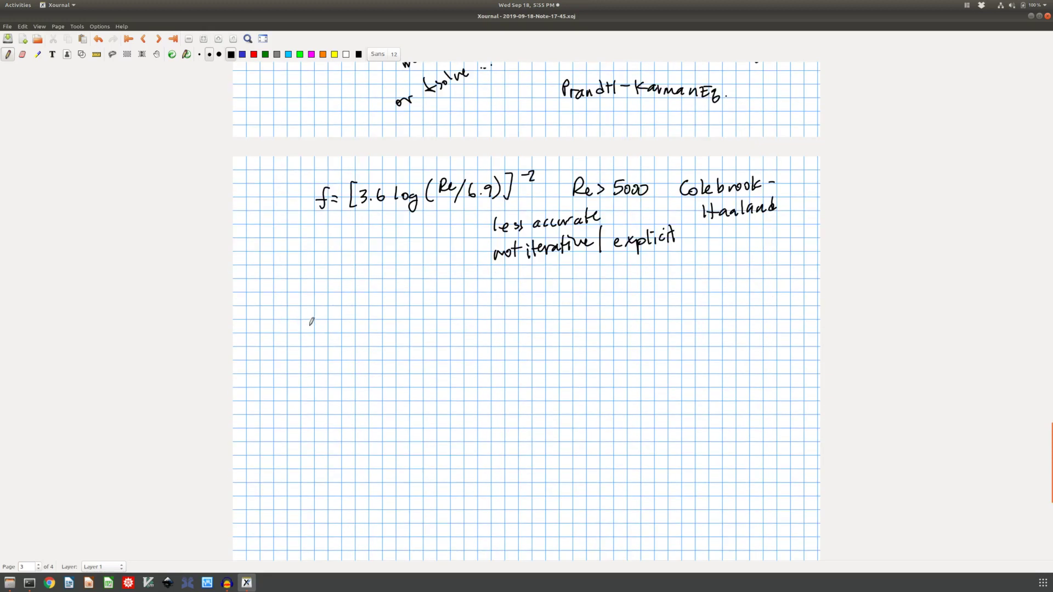
Step: Write the substituted formula f = (3.6 log(1.02×10⁵/6.9))⁻²
{"action": "left_click_drag", "start_coordinate": [311, 305], "coordinate": [301, 323]}
{"action": "left_click_drag", "start_coordinate": [301, 314], "coordinate": [322, 311]}
{"action": "left_click_drag", "start_coordinate": [315, 316], "coordinate": [340, 329]}
{"action": "left_click_drag", "start_coordinate": [344, 307], "coordinate": [360, 317]}
{"action": "left_click_drag", "start_coordinate": [368, 303], "coordinate": [373, 312]}
{"action": "left_click_drag", "start_coordinate": [383, 302], "coordinate": [393, 328]}
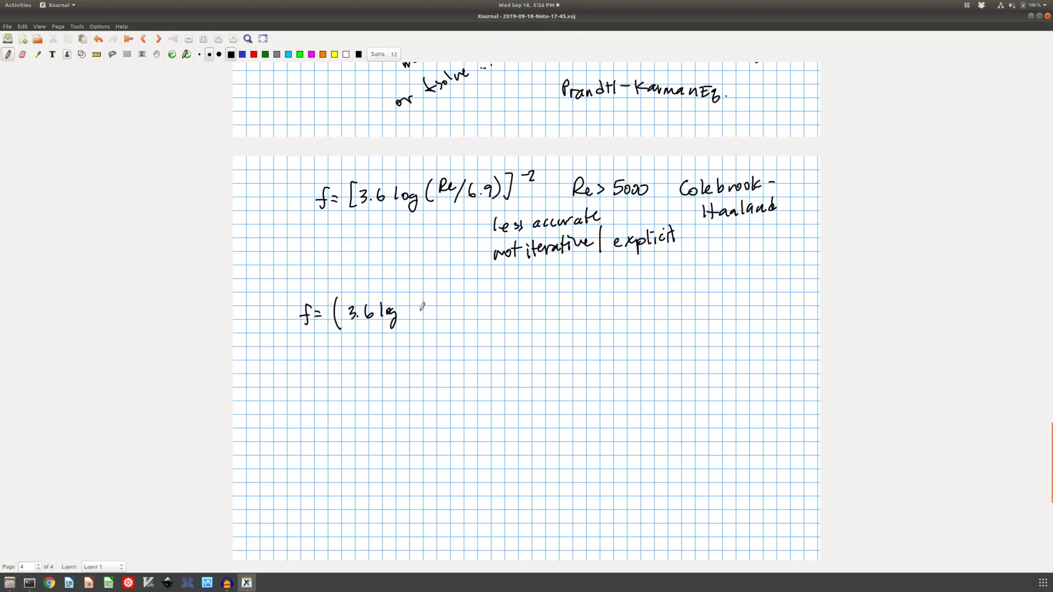
{"action": "mouse_move", "coordinate": [415, 293]}
{"action": "left_mouse_down"}
{"action": "mouse_move", "coordinate": [418, 323]}
{"action": "mouse_move", "coordinate": [428, 300]}
{"action": "left_mouse_up"}
{"action": "left_click_drag", "start_coordinate": [433, 298], "coordinate": [454, 299]}
{"action": "left_click_drag", "start_coordinate": [457, 290], "coordinate": [467, 298]}
{"action": "mouse_move", "coordinate": [473, 287]}
{"action": "left_mouse_down"}
{"action": "mouse_move", "coordinate": [454, 301]}
{"action": "mouse_move", "coordinate": [480, 299]}
{"action": "mouse_move", "coordinate": [443, 317]}
{"action": "mouse_move", "coordinate": [457, 321]}
{"action": "left_mouse_up"}
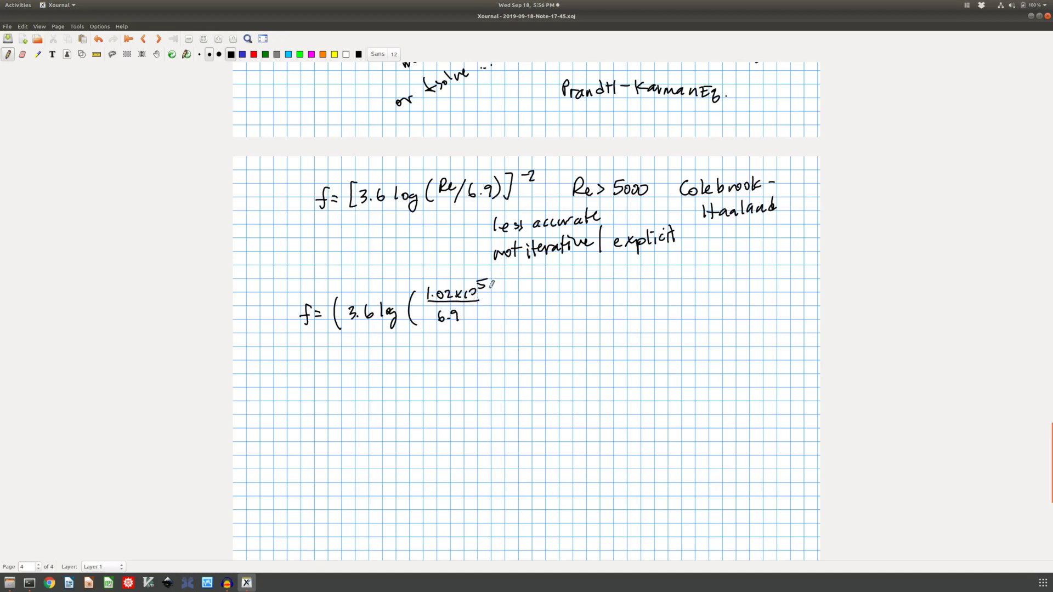
{"action": "mouse_move", "coordinate": [492, 290]}
{"action": "left_mouse_down"}
{"action": "mouse_move", "coordinate": [492, 317]}
{"action": "mouse_move", "coordinate": [513, 318]}
{"action": "mouse_move", "coordinate": [530, 284]}
{"action": "mouse_move", "coordinate": [587, 305]}
{"action": "left_mouse_up"}
Step: Give the result 0.0044 with an arrow to the note 'small is typical ≈10⁻³'
{"action": "mouse_move", "coordinate": [595, 294]}
{"action": "left_mouse_down"}
{"action": "mouse_move", "coordinate": [624, 289]}
{"action": "mouse_move", "coordinate": [620, 310]}
{"action": "left_mouse_up"}
{"action": "left_click_drag", "start_coordinate": [629, 292], "coordinate": [630, 311]}
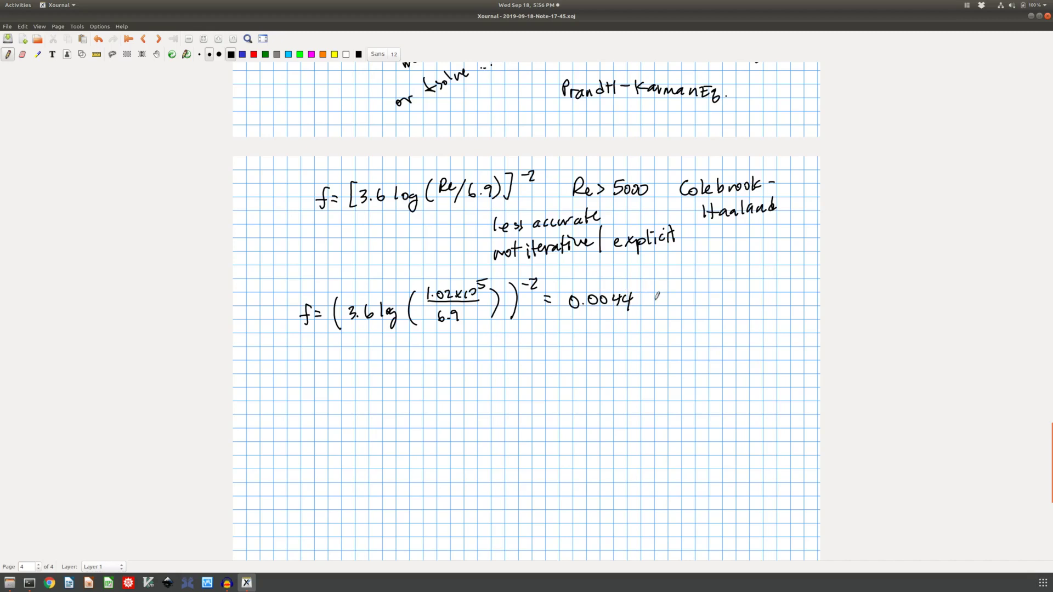
{"action": "mouse_move", "coordinate": [647, 297]}
{"action": "left_mouse_down"}
{"action": "mouse_move", "coordinate": [718, 290]}
{"action": "mouse_move", "coordinate": [679, 326]}
{"action": "mouse_move", "coordinate": [724, 315]}
{"action": "mouse_move", "coordinate": [730, 300]}
{"action": "left_mouse_up"}
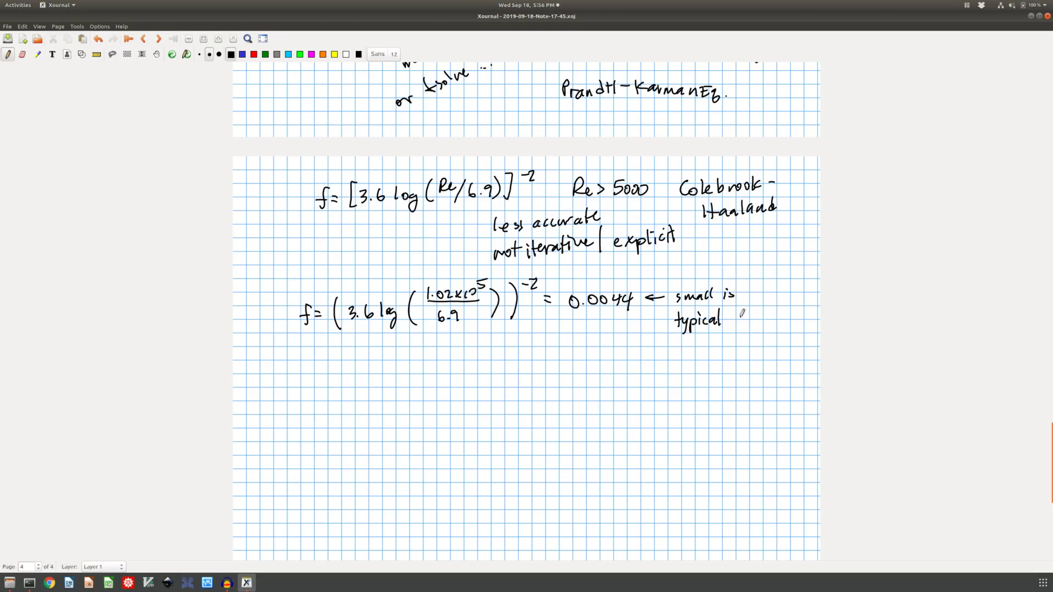
{"action": "left_click_drag", "start_coordinate": [739, 318], "coordinate": [747, 323]}
{"action": "mouse_move", "coordinate": [755, 313]}
{"action": "left_mouse_down"}
{"action": "mouse_move", "coordinate": [755, 326]}
{"action": "mouse_move", "coordinate": [761, 317]}
{"action": "left_mouse_up"}
{"action": "left_click_drag", "start_coordinate": [766, 311], "coordinate": [772, 314]}
Step: Write and underline the heading '(iii) Find ΔP'
{"action": "mouse_move", "coordinate": [299, 381]}
{"action": "left_mouse_down"}
{"action": "mouse_move", "coordinate": [310, 396]}
{"action": "mouse_move", "coordinate": [286, 400]}
{"action": "mouse_move", "coordinate": [322, 390]}
{"action": "left_mouse_up"}
{"action": "left_click_drag", "start_coordinate": [321, 378], "coordinate": [329, 383]}
{"action": "mouse_move", "coordinate": [335, 381]}
{"action": "left_mouse_down"}
{"action": "mouse_move", "coordinate": [344, 390]}
{"action": "mouse_move", "coordinate": [351, 373]}
{"action": "left_mouse_up"}
{"action": "mouse_move", "coordinate": [363, 375]}
{"action": "left_mouse_down"}
{"action": "mouse_move", "coordinate": [362, 386]}
{"action": "mouse_move", "coordinate": [363, 375]}
{"action": "left_mouse_up"}
{"action": "left_click_drag", "start_coordinate": [375, 367], "coordinate": [375, 385]}
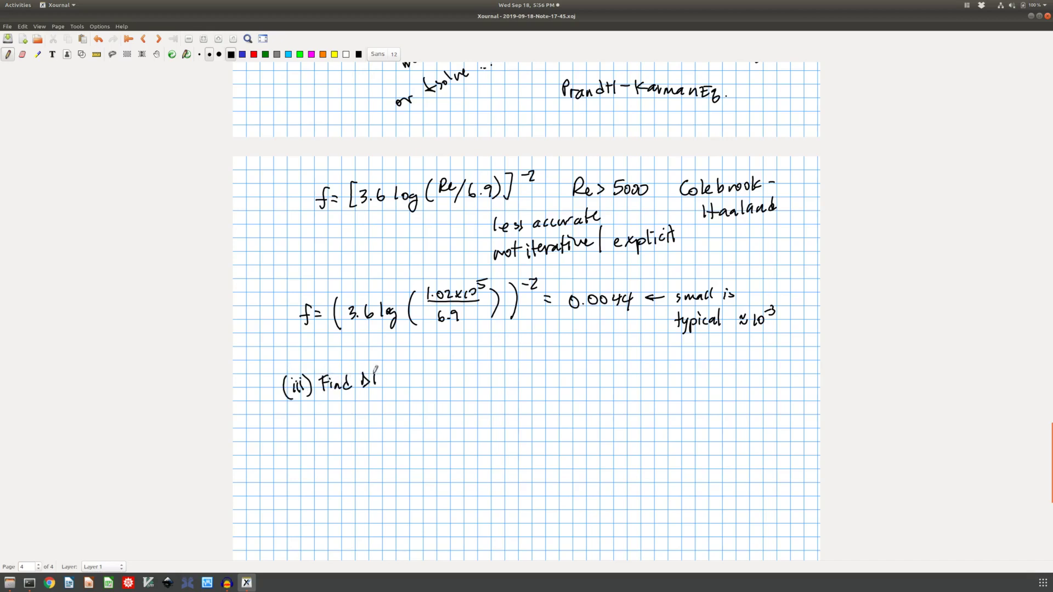
{"action": "left_click_drag", "start_coordinate": [298, 401], "coordinate": [366, 393]}
{"action": "scroll", "coordinate": [395, 363], "scroll_direction": "down", "scroll_amount": 3}
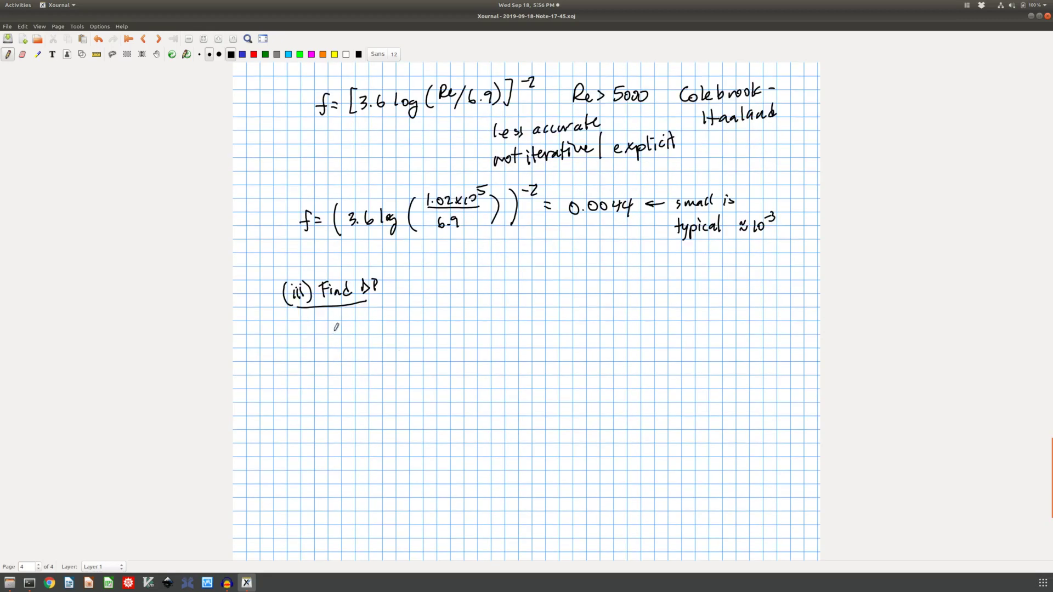
Step: Write f = τw/(½ρu²) and τw = −ΔP/L·D/4, then begin ΔP below
{"action": "mouse_move", "coordinate": [339, 325]}
{"action": "left_mouse_down"}
{"action": "mouse_move", "coordinate": [336, 341]}
{"action": "mouse_move", "coordinate": [355, 330]}
{"action": "left_mouse_up"}
{"action": "mouse_move", "coordinate": [346, 337]}
{"action": "left_mouse_down"}
{"action": "mouse_move", "coordinate": [401, 317]}
{"action": "mouse_move", "coordinate": [413, 327]}
{"action": "mouse_move", "coordinate": [385, 347]}
{"action": "left_mouse_up"}
{"action": "mouse_move", "coordinate": [386, 352]}
{"action": "left_mouse_down"}
{"action": "mouse_move", "coordinate": [397, 362]}
{"action": "mouse_move", "coordinate": [459, 323]}
{"action": "mouse_move", "coordinate": [457, 335]}
{"action": "mouse_move", "coordinate": [474, 327]}
{"action": "left_mouse_up"}
{"action": "mouse_move", "coordinate": [479, 324]}
{"action": "left_mouse_down"}
{"action": "mouse_move", "coordinate": [522, 309]}
{"action": "mouse_move", "coordinate": [523, 337]}
{"action": "mouse_move", "coordinate": [537, 315]}
{"action": "left_mouse_up"}
{"action": "left_click_drag", "start_coordinate": [536, 304], "coordinate": [548, 317]}
{"action": "left_click_drag", "start_coordinate": [541, 321], "coordinate": [543, 338]}
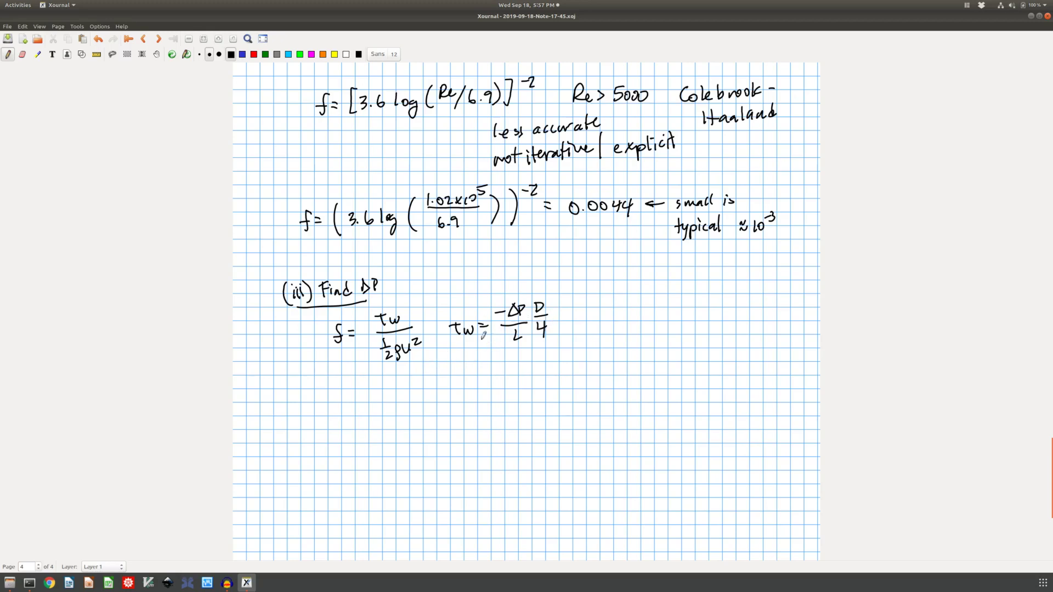
{"action": "mouse_move", "coordinate": [382, 386]}
{"action": "left_mouse_down"}
{"action": "mouse_move", "coordinate": [375, 398]}
{"action": "mouse_move", "coordinate": [384, 386]}
{"action": "mouse_move", "coordinate": [400, 402]}
{"action": "left_mouse_up"}
Step: Erase the stray Δ and write ΔP = −2Lρu²/D · f in pen
{"action": "key", "text": "ctrl+shift+e"}
{"action": "mouse_move", "coordinate": [376, 391]}
{"action": "left_mouse_down"}
{"action": "mouse_move", "coordinate": [391, 383]}
{"action": "mouse_move", "coordinate": [399, 404]}
{"action": "mouse_move", "coordinate": [363, 395]}
{"action": "mouse_move", "coordinate": [399, 387]}
{"action": "left_mouse_up"}
{"action": "key", "text": "ctrl+shift+p"}
{"action": "left_click_drag", "start_coordinate": [391, 394], "coordinate": [476, 365]}
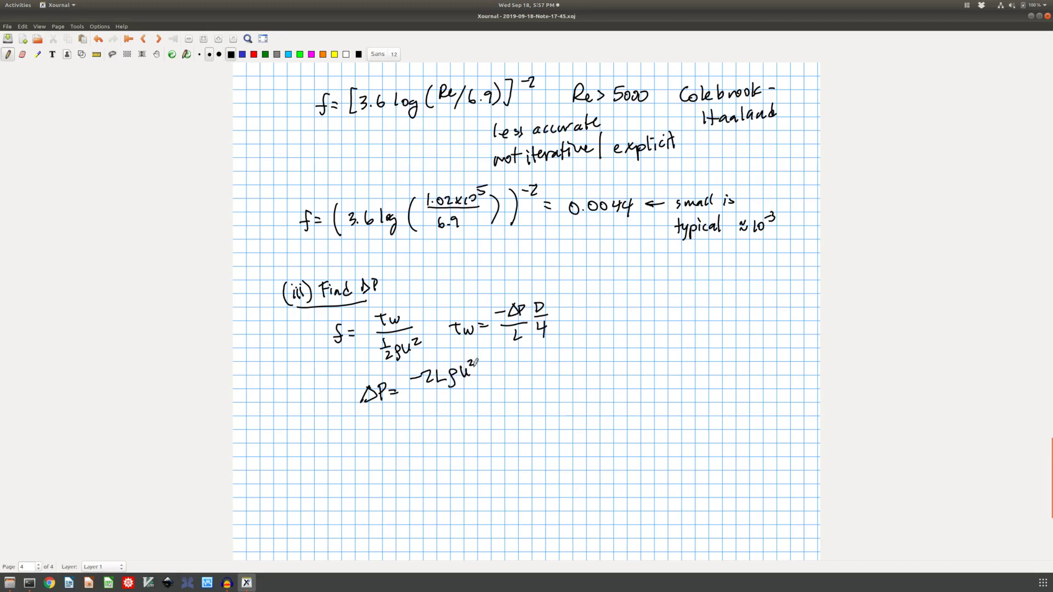
{"action": "mouse_move", "coordinate": [426, 391]}
{"action": "left_mouse_down"}
{"action": "mouse_move", "coordinate": [479, 385]}
{"action": "mouse_move", "coordinate": [454, 406]}
{"action": "left_mouse_up"}
{"action": "left_click_drag", "start_coordinate": [494, 375], "coordinate": [490, 395]}
{"action": "left_click_drag", "start_coordinate": [490, 387], "coordinate": [501, 386]}
Step: Begin substituting values: = −2(20 m)(10³ kg/m³)
{"action": "mouse_move", "coordinate": [522, 381]}
{"action": "left_mouse_down"}
{"action": "mouse_move", "coordinate": [532, 387]}
{"action": "mouse_move", "coordinate": [554, 368]}
{"action": "mouse_move", "coordinate": [599, 373]}
{"action": "left_mouse_up"}
{"action": "mouse_move", "coordinate": [603, 364]}
{"action": "left_mouse_down"}
{"action": "mouse_move", "coordinate": [636, 379]}
{"action": "mouse_move", "coordinate": [649, 370]}
{"action": "left_mouse_up"}
{"action": "mouse_move", "coordinate": [657, 361]}
{"action": "left_mouse_down"}
{"action": "mouse_move", "coordinate": [684, 367]}
{"action": "mouse_move", "coordinate": [684, 378]}
{"action": "left_mouse_up"}
{"action": "mouse_move", "coordinate": [690, 355]}
{"action": "left_mouse_down"}
{"action": "mouse_move", "coordinate": [685, 372]}
{"action": "mouse_move", "coordinate": [707, 364]}
{"action": "left_mouse_up"}
{"action": "left_click_drag", "start_coordinate": [711, 354], "coordinate": [713, 379]}
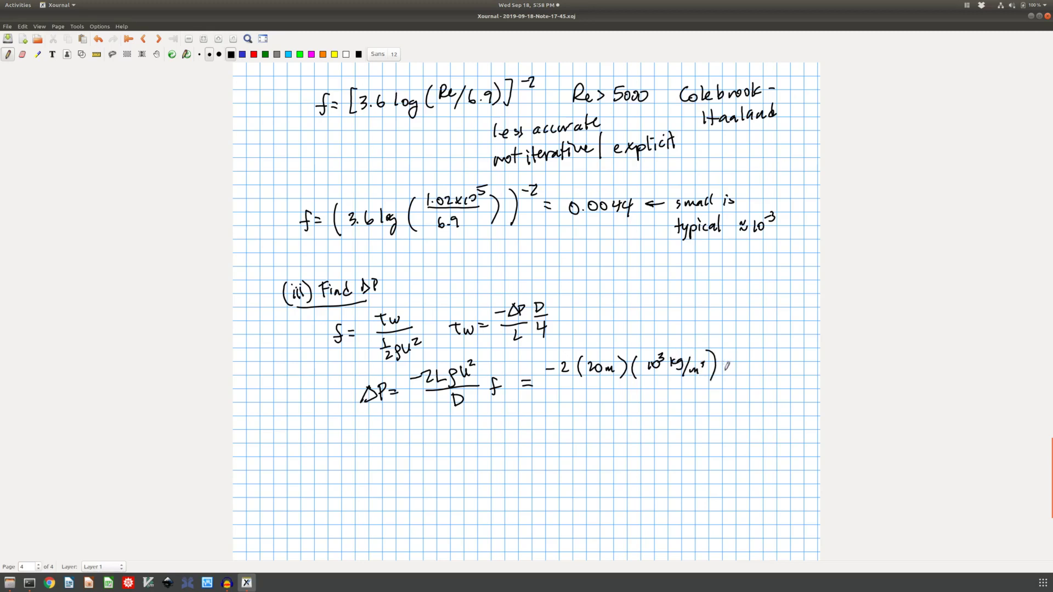
Step: On page 3, extend the velocity line to u = 4Q/πD² = 1.019 m/s
{"action": "scroll", "coordinate": [729, 336], "scroll_direction": "up", "scroll_amount": 10}
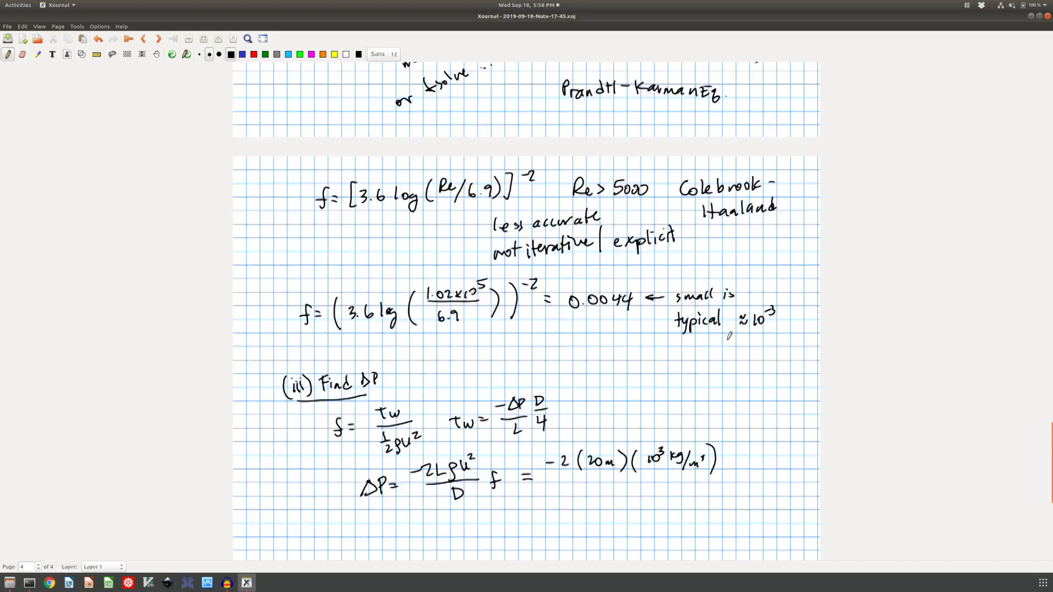
{"action": "scroll", "coordinate": [738, 360], "scroll_direction": "up", "scroll_amount": 3}
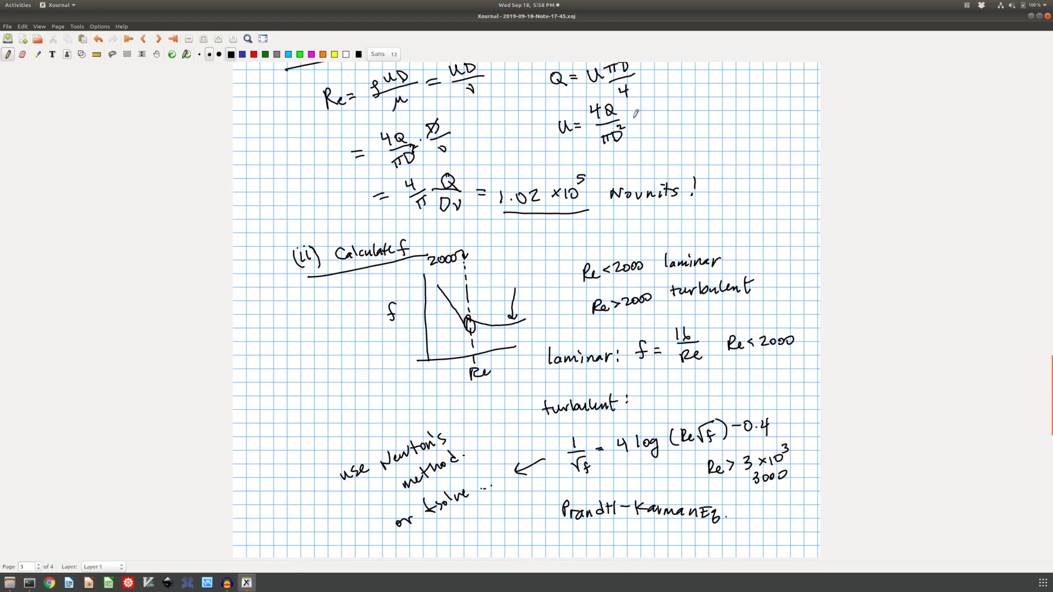
{"action": "left_click_drag", "start_coordinate": [632, 121], "coordinate": [642, 121]}
{"action": "left_click_drag", "start_coordinate": [632, 127], "coordinate": [643, 125]}
{"action": "left_click", "coordinate": [662, 125]}
{"action": "mouse_move", "coordinate": [655, 109]}
{"action": "left_mouse_down"}
{"action": "mouse_move", "coordinate": [655, 129]}
{"action": "mouse_move", "coordinate": [670, 118]}
{"action": "left_mouse_up"}
{"action": "mouse_move", "coordinate": [681, 110]}
{"action": "left_mouse_down"}
{"action": "mouse_move", "coordinate": [681, 129]}
{"action": "mouse_move", "coordinate": [715, 117]}
{"action": "mouse_move", "coordinate": [720, 130]}
{"action": "left_mouse_up"}
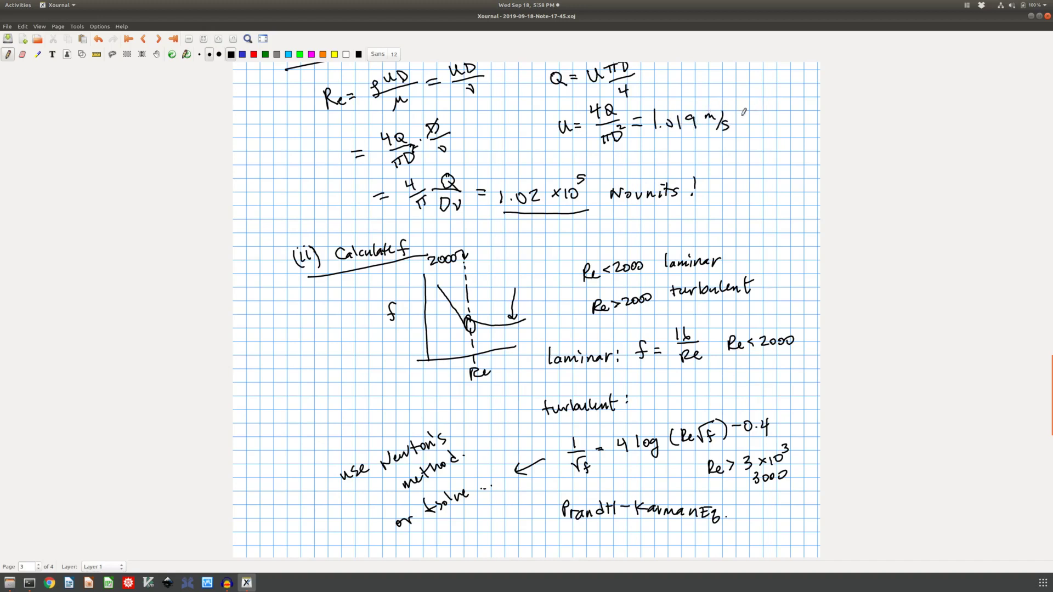
{"action": "scroll", "coordinate": [754, 113], "scroll_direction": "down", "scroll_amount": 15}
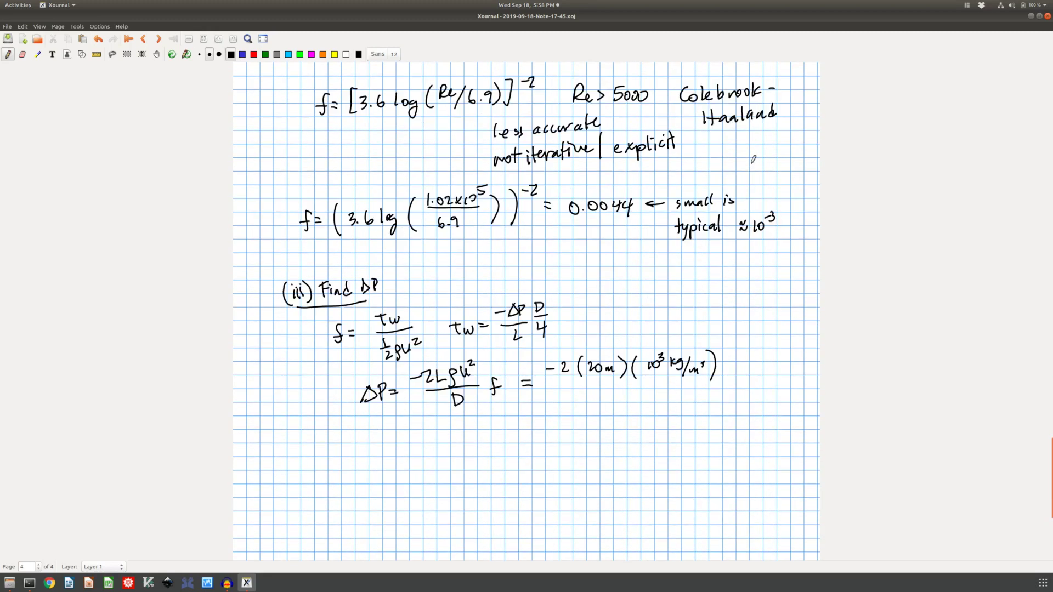
Step: Add (1.019 m/s)² to the numerator, put 0.1 m beneath, and multiply by (0.0044)
{"action": "mouse_move", "coordinate": [726, 354]}
{"action": "left_mouse_down"}
{"action": "mouse_move", "coordinate": [735, 346]}
{"action": "mouse_move", "coordinate": [741, 359]}
{"action": "mouse_move", "coordinate": [785, 359]}
{"action": "left_mouse_up"}
{"action": "mouse_move", "coordinate": [782, 363]}
{"action": "left_mouse_down"}
{"action": "mouse_move", "coordinate": [776, 371]}
{"action": "mouse_move", "coordinate": [790, 375]}
{"action": "left_mouse_up"}
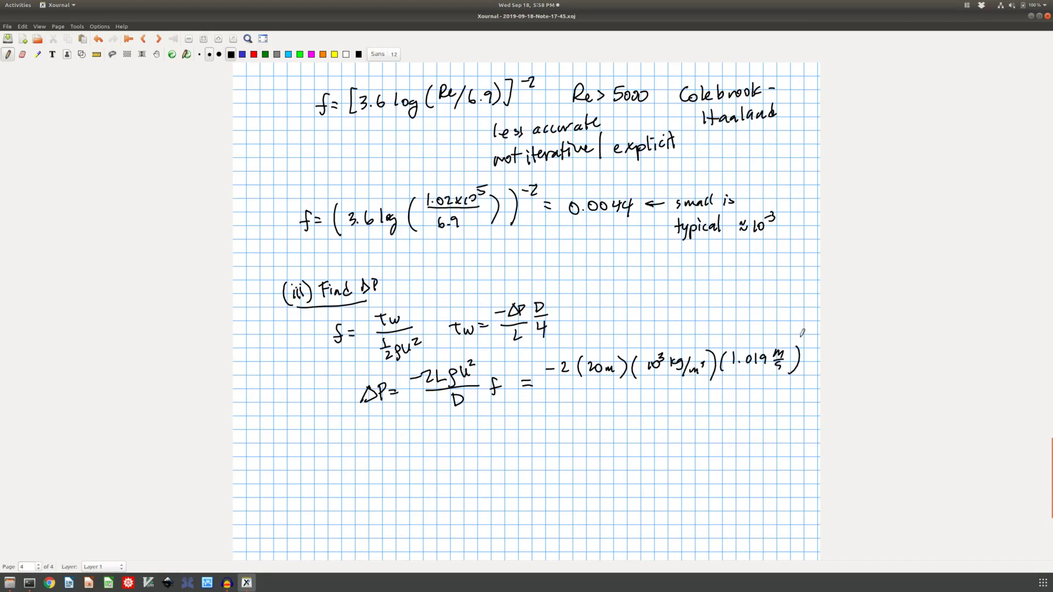
{"action": "left_click_drag", "start_coordinate": [800, 333], "coordinate": [809, 346]}
{"action": "left_click_drag", "start_coordinate": [584, 384], "coordinate": [790, 376]}
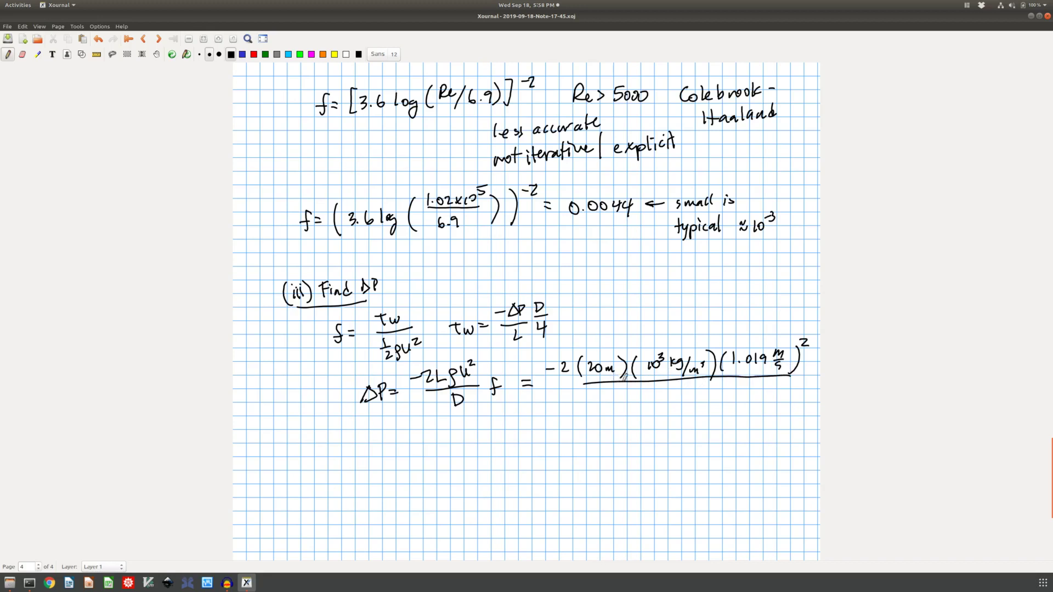
{"action": "mouse_move", "coordinate": [626, 392]}
{"action": "left_mouse_down"}
{"action": "mouse_move", "coordinate": [621, 399]}
{"action": "mouse_move", "coordinate": [643, 402]}
{"action": "left_mouse_up"}
{"action": "left_click", "coordinate": [636, 397]}
{"action": "left_click_drag", "start_coordinate": [653, 402], "coordinate": [666, 402]}
{"action": "mouse_move", "coordinate": [798, 374]}
{"action": "left_mouse_down"}
{"action": "mouse_move", "coordinate": [804, 383]}
{"action": "mouse_move", "coordinate": [771, 403]}
{"action": "mouse_move", "coordinate": [800, 400]}
{"action": "mouse_move", "coordinate": [798, 412]}
{"action": "mouse_move", "coordinate": [761, 418]}
{"action": "left_mouse_up"}
{"action": "left_click_drag", "start_coordinate": [800, 393], "coordinate": [801, 414]}
{"action": "left_click_drag", "start_coordinate": [813, 396], "coordinate": [821, 377]}
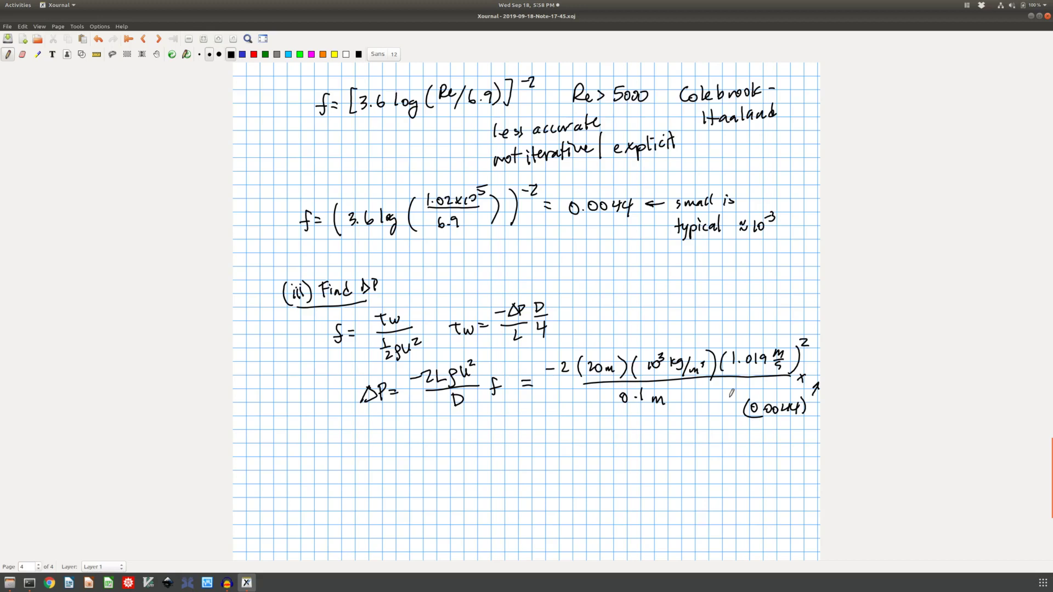
Step: Evaluate the pressure drop as = −1827 kg/ms² = −1.83 kPa
{"action": "scroll", "coordinate": [707, 400], "scroll_direction": "down", "scroll_amount": 2}
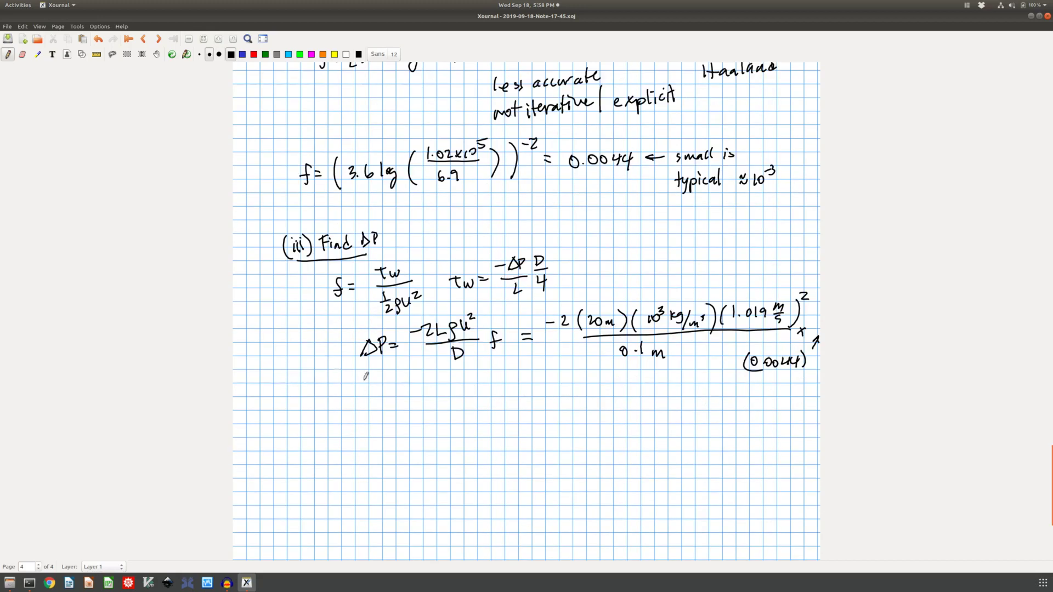
{"action": "left_click_drag", "start_coordinate": [396, 406], "coordinate": [407, 407]}
{"action": "left_click_drag", "start_coordinate": [398, 412], "coordinate": [417, 413]}
{"action": "left_click_drag", "start_coordinate": [430, 398], "coordinate": [429, 397]}
{"action": "mouse_move", "coordinate": [437, 396]}
{"action": "left_mouse_down"}
{"action": "mouse_move", "coordinate": [453, 409]}
{"action": "mouse_move", "coordinate": [479, 398]}
{"action": "left_mouse_up"}
{"action": "mouse_move", "coordinate": [467, 403]}
{"action": "left_mouse_down"}
{"action": "mouse_move", "coordinate": [491, 399]}
{"action": "mouse_move", "coordinate": [483, 422]}
{"action": "mouse_move", "coordinate": [500, 411]}
{"action": "left_mouse_up"}
{"action": "left_click_drag", "start_coordinate": [507, 402], "coordinate": [518, 405]}
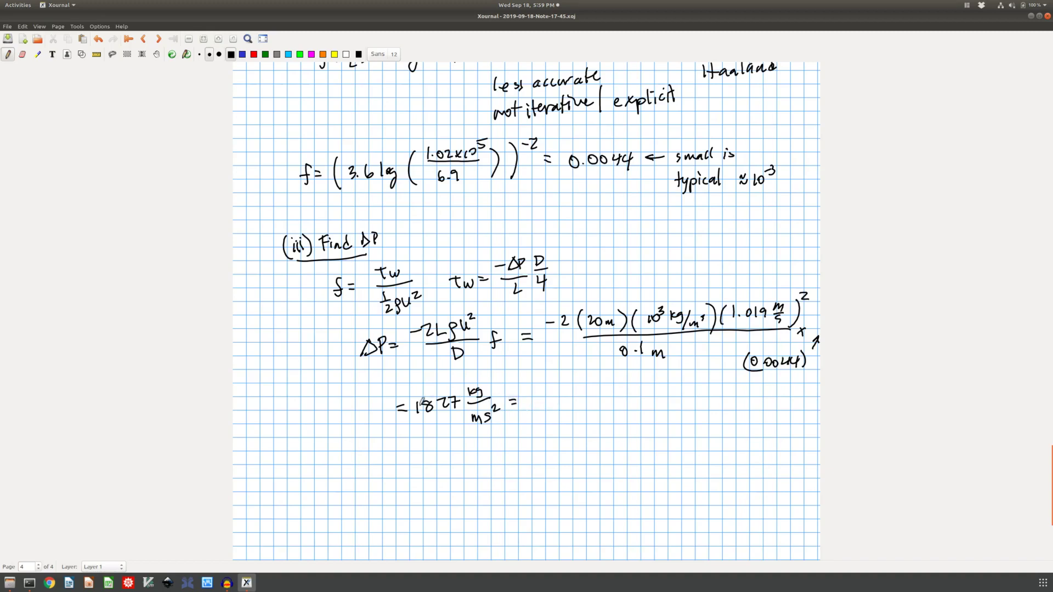
{"action": "left_click_drag", "start_coordinate": [407, 399], "coordinate": [412, 398]}
{"action": "left_click_drag", "start_coordinate": [549, 394], "coordinate": [551, 405]}
{"action": "mouse_move", "coordinate": [556, 403]}
{"action": "left_mouse_down"}
{"action": "mouse_move", "coordinate": [566, 394]}
{"action": "mouse_move", "coordinate": [598, 400]}
{"action": "left_mouse_up"}
{"action": "mouse_move", "coordinate": [601, 391]}
{"action": "left_mouse_down"}
{"action": "mouse_move", "coordinate": [602, 403]}
{"action": "mouse_move", "coordinate": [619, 397]}
{"action": "mouse_move", "coordinate": [528, 387]}
{"action": "mouse_move", "coordinate": [528, 415]}
{"action": "mouse_move", "coordinate": [619, 405]}
{"action": "mouse_move", "coordinate": [629, 384]}
{"action": "mouse_move", "coordinate": [619, 377]}
{"action": "left_mouse_up"}
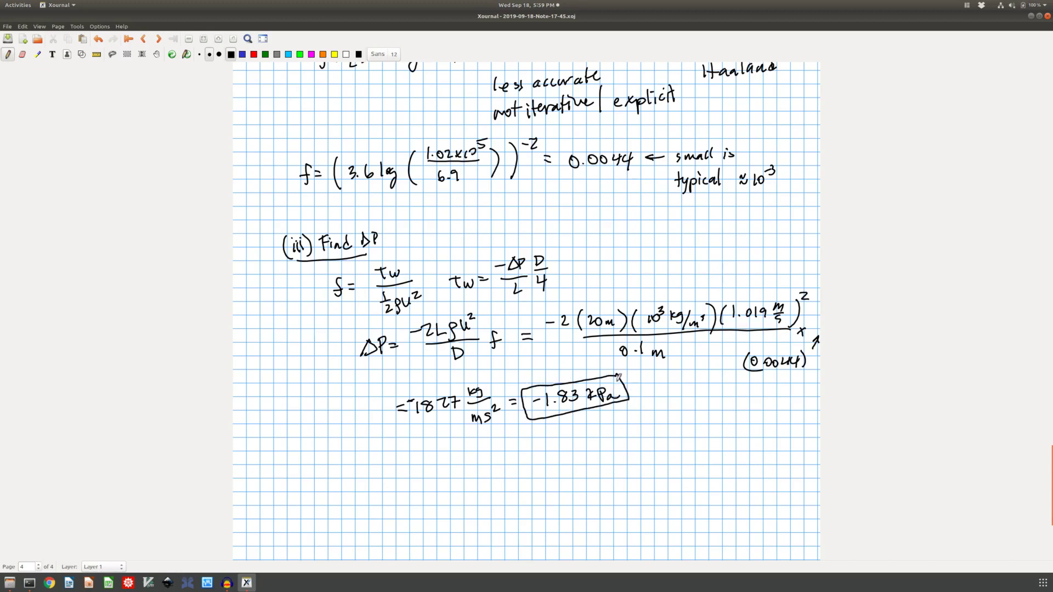
Step: Start a new line below the result reading Ev = −ΔP·Q
{"action": "mouse_move", "coordinate": [382, 455]}
{"action": "left_mouse_down"}
{"action": "mouse_move", "coordinate": [384, 471]}
{"action": "mouse_move", "coordinate": [397, 464]}
{"action": "left_mouse_up"}
{"action": "mouse_move", "coordinate": [402, 460]}
{"action": "left_mouse_down"}
{"action": "mouse_move", "coordinate": [474, 447]}
{"action": "mouse_move", "coordinate": [472, 459]}
{"action": "left_mouse_up"}
{"action": "left_click", "coordinate": [465, 455]}
{"action": "left_click_drag", "start_coordinate": [483, 450], "coordinate": [485, 453]}
{"action": "scroll", "coordinate": [494, 421], "scroll_direction": "up", "scroll_amount": 4}
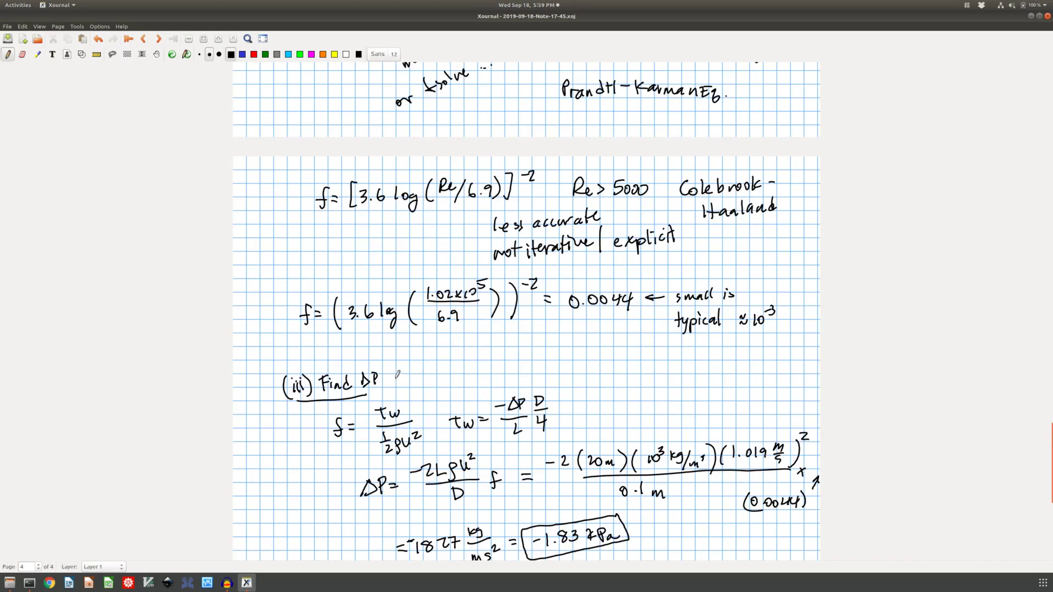
{"action": "scroll", "coordinate": [408, 412], "scroll_direction": "down", "scroll_amount": 7}
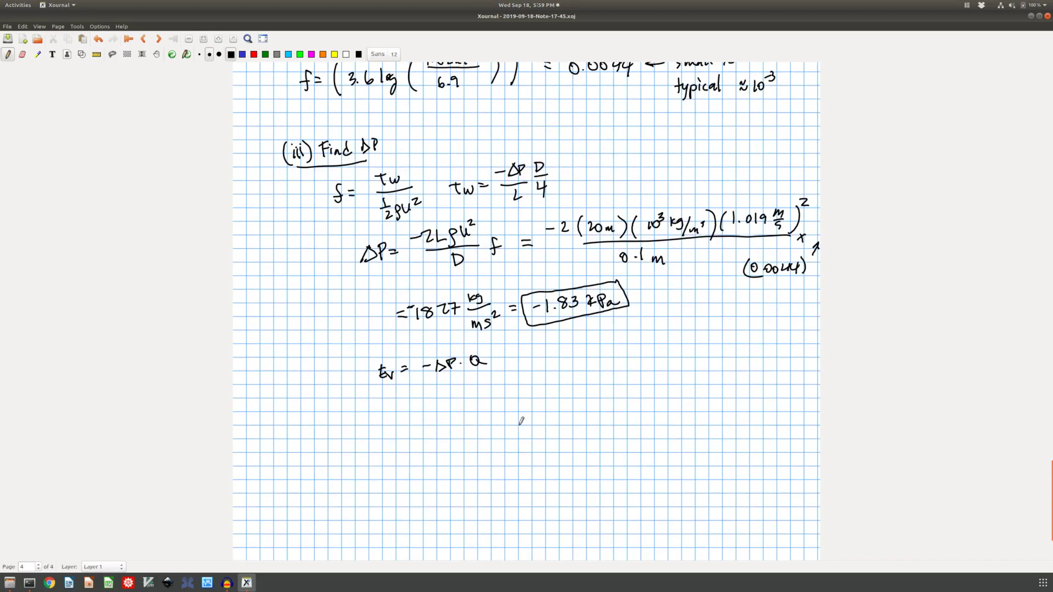
{"action": "scroll", "coordinate": [529, 420], "scroll_direction": "up", "scroll_amount": 20}
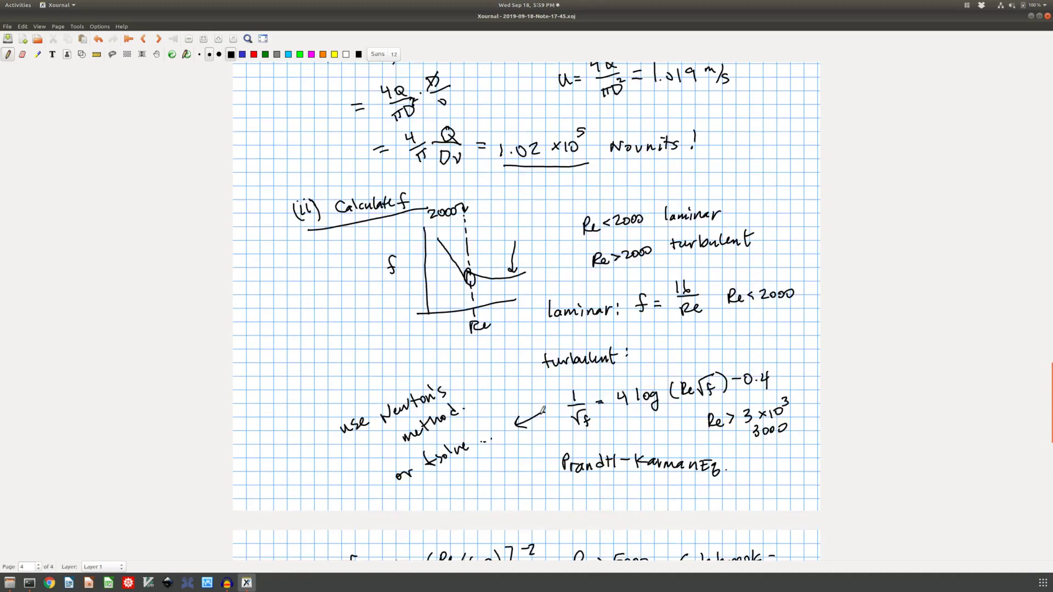
{"action": "scroll", "coordinate": [543, 410], "scroll_direction": "up", "scroll_amount": 20}
{"action": "scroll", "coordinate": [543, 410], "scroll_direction": "down", "scroll_amount": 8}
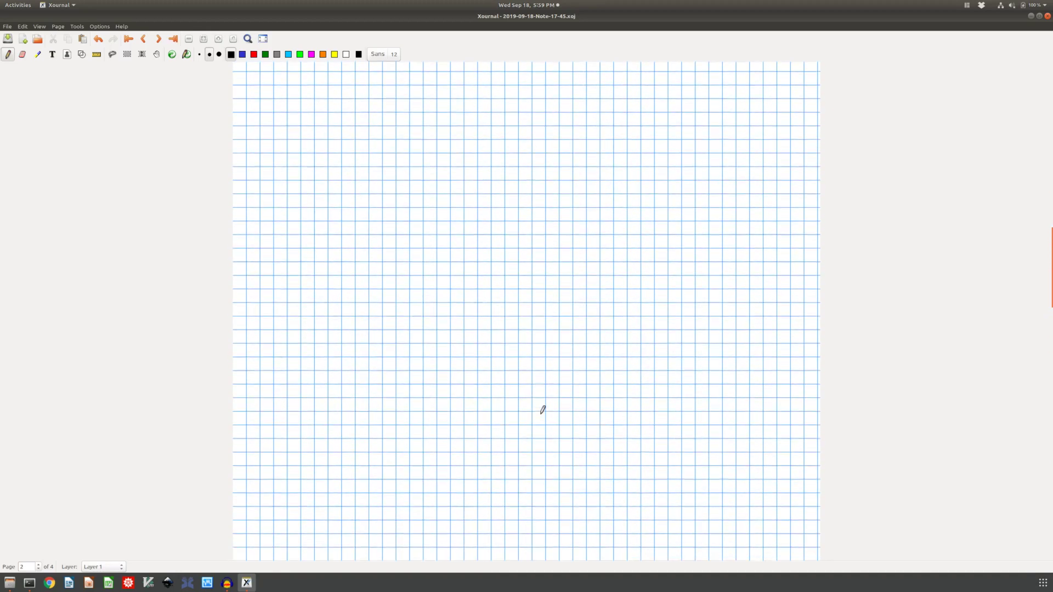
{"action": "scroll", "coordinate": [543, 410], "scroll_direction": "down", "scroll_amount": 12}
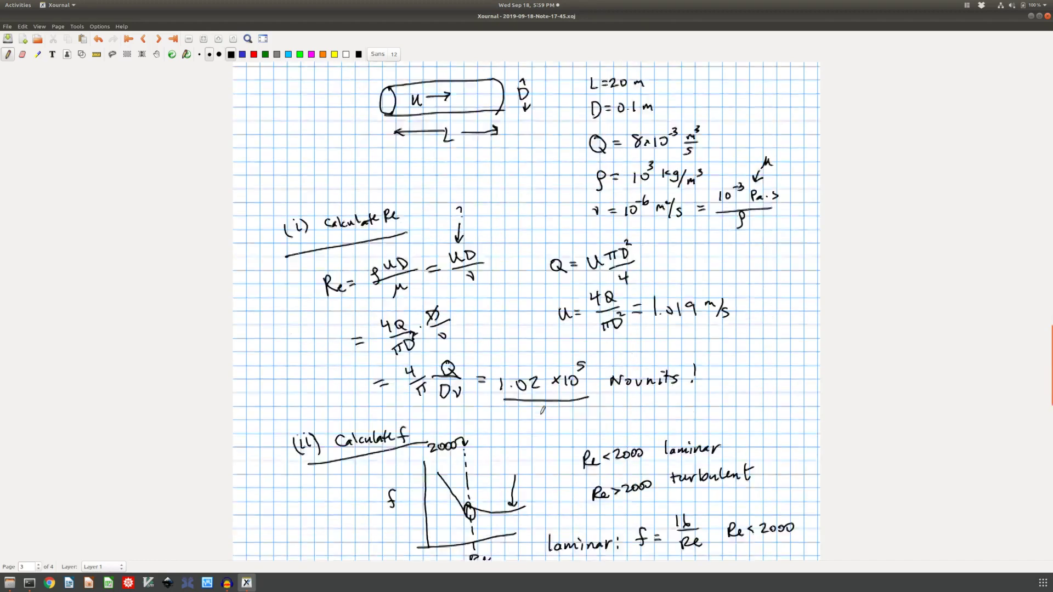
{"action": "scroll", "coordinate": [543, 410], "scroll_direction": "down", "scroll_amount": 2}
{"action": "scroll", "coordinate": [543, 411], "scroll_direction": "up", "scroll_amount": 8}
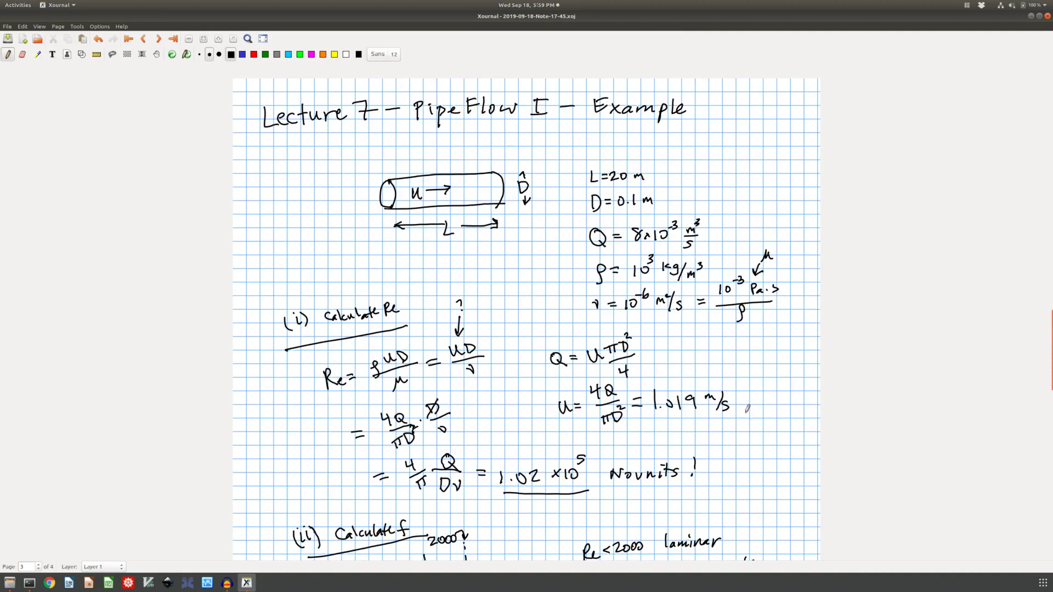
{"action": "scroll", "coordinate": [692, 318], "scroll_direction": "down", "scroll_amount": 2}
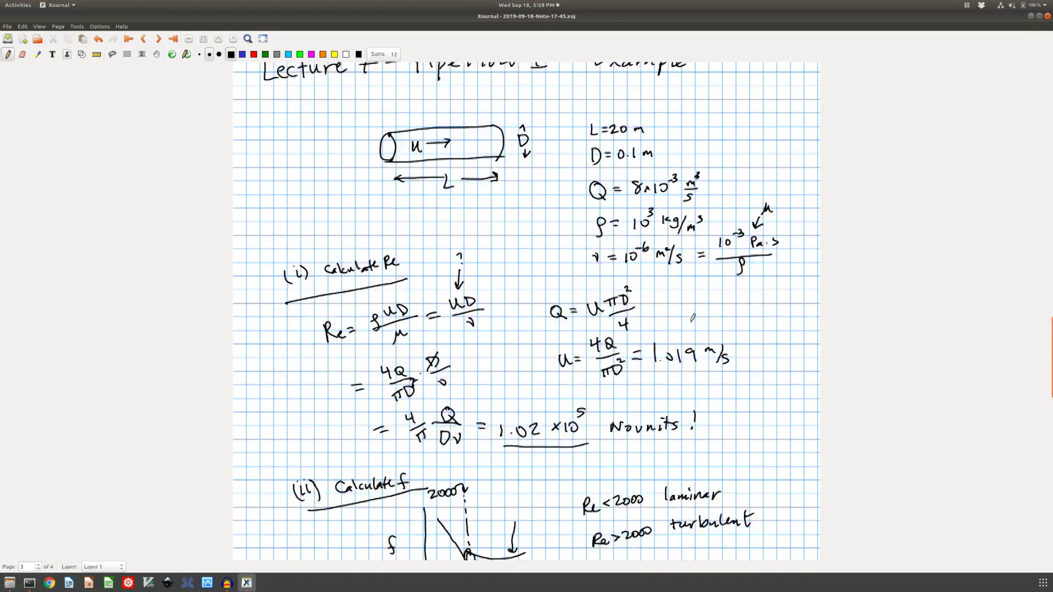
{"action": "scroll", "coordinate": [693, 317], "scroll_direction": "down", "scroll_amount": 20}
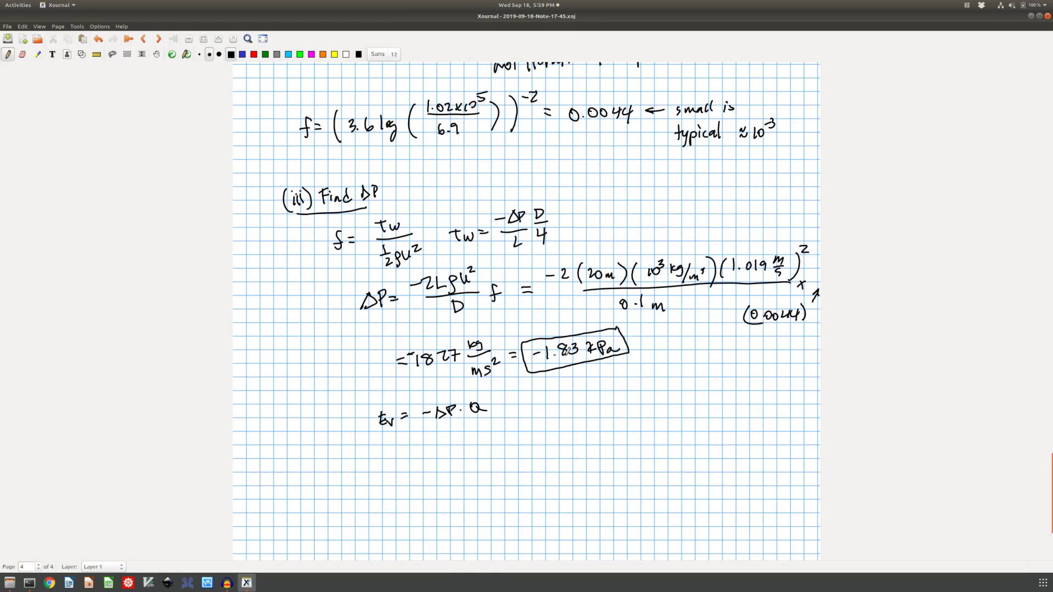